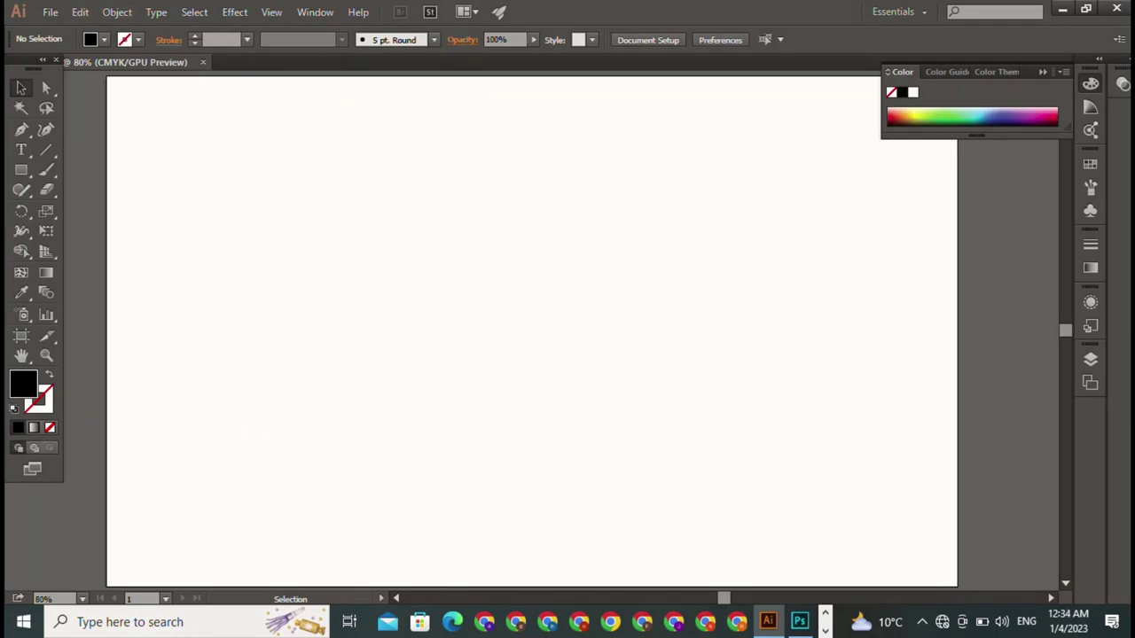
Step: Type BAJWA near the top of the artboard in Home Christmas Regular, 60 pt
{"action": "left_click", "coordinate": [22, 169]}
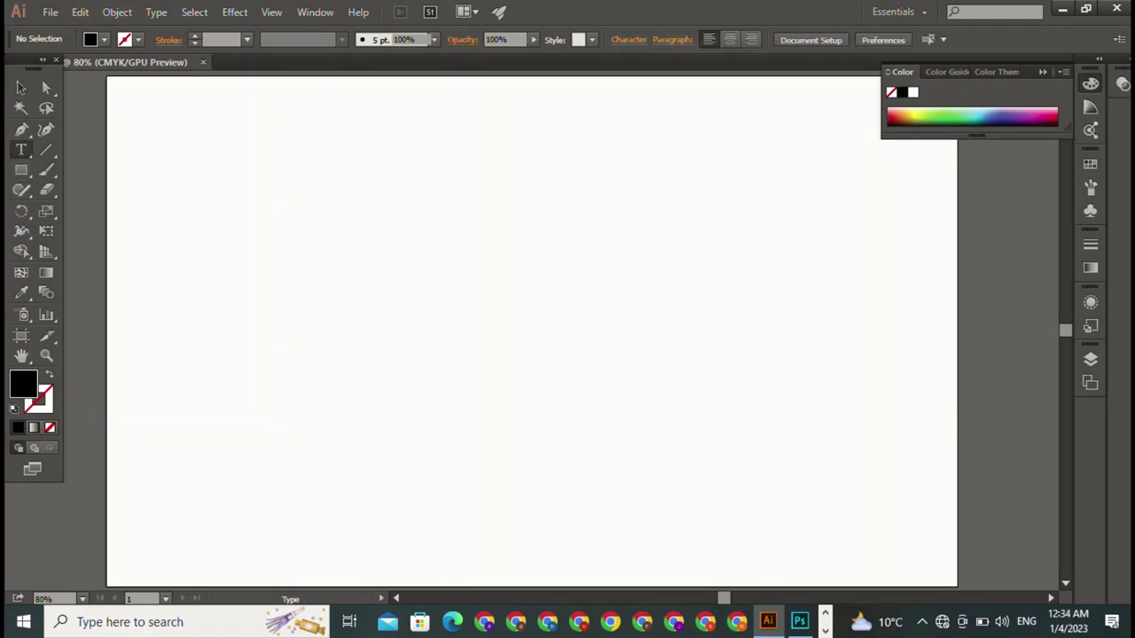
{"action": "left_click", "coordinate": [22, 149]}
{"action": "left_click", "coordinate": [418, 173]}
{"action": "type", "text": "B"}
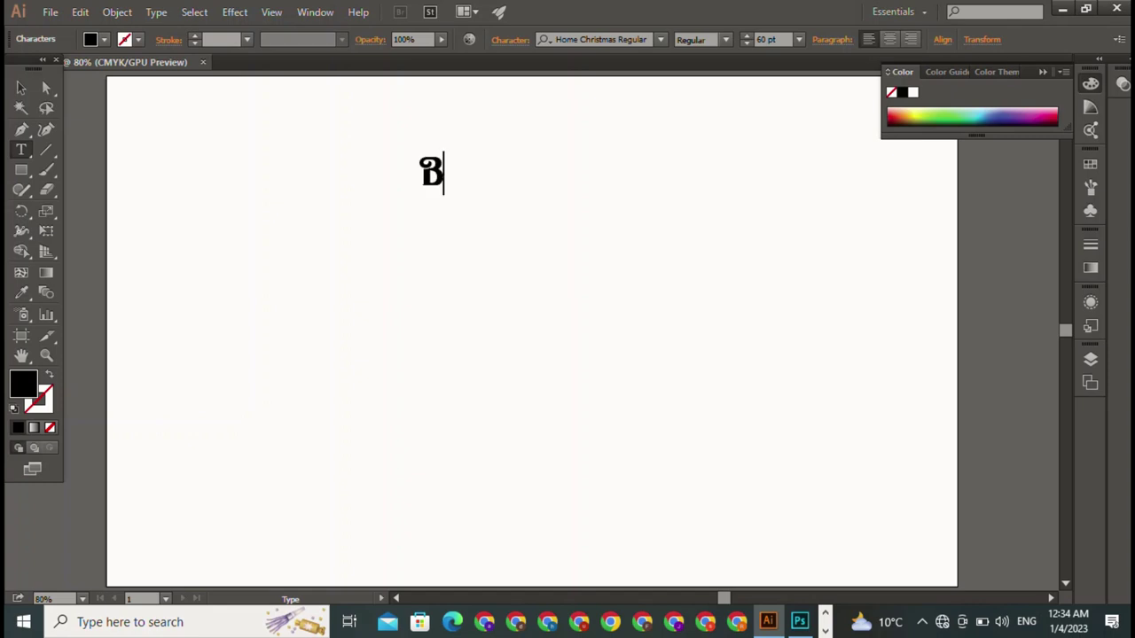
{"action": "type", "text": "AJ"}
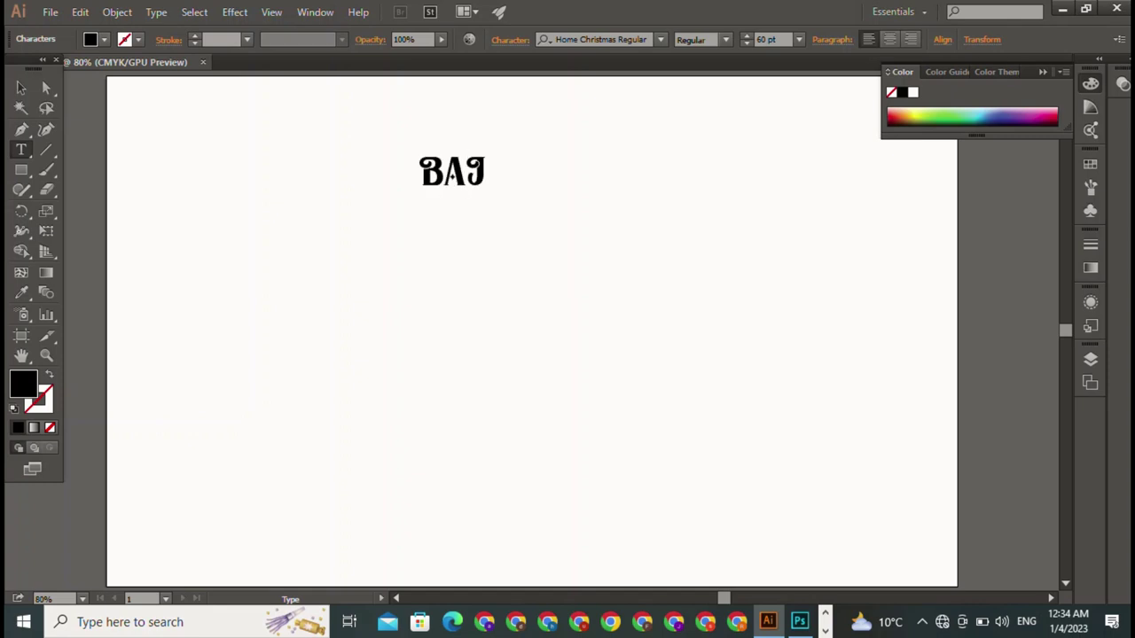
{"action": "type", "text": "WA"}
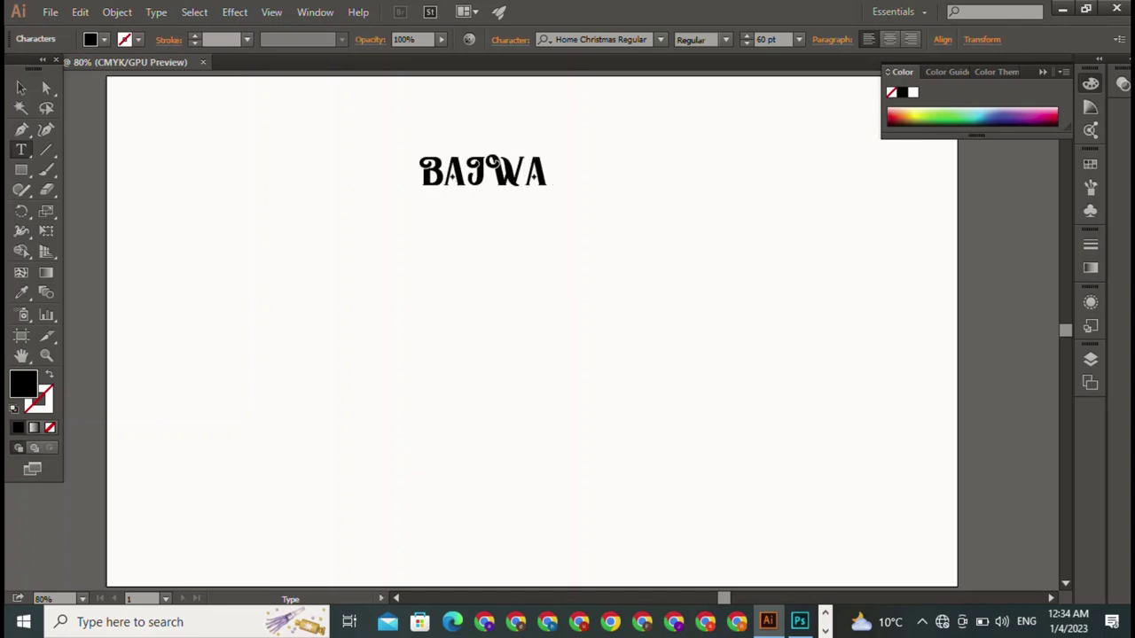
{"action": "key", "text": "Escape"}
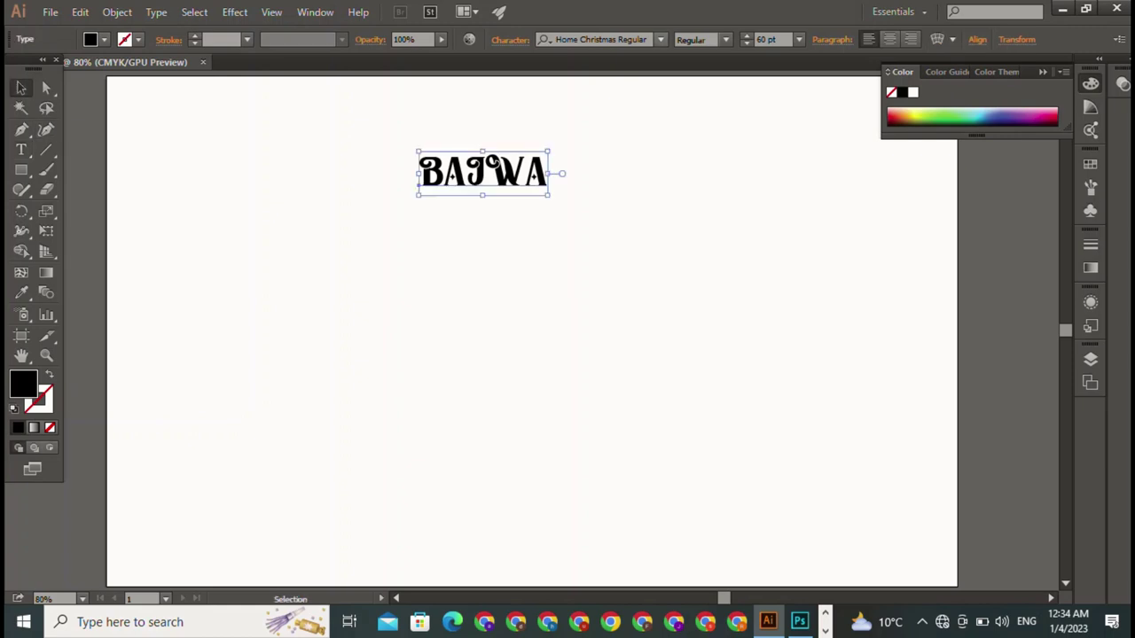
Step: Change the BAJWA text to Gill Sans MT and move it to the artboard centre
{"action": "left_click", "coordinate": [660, 39]}
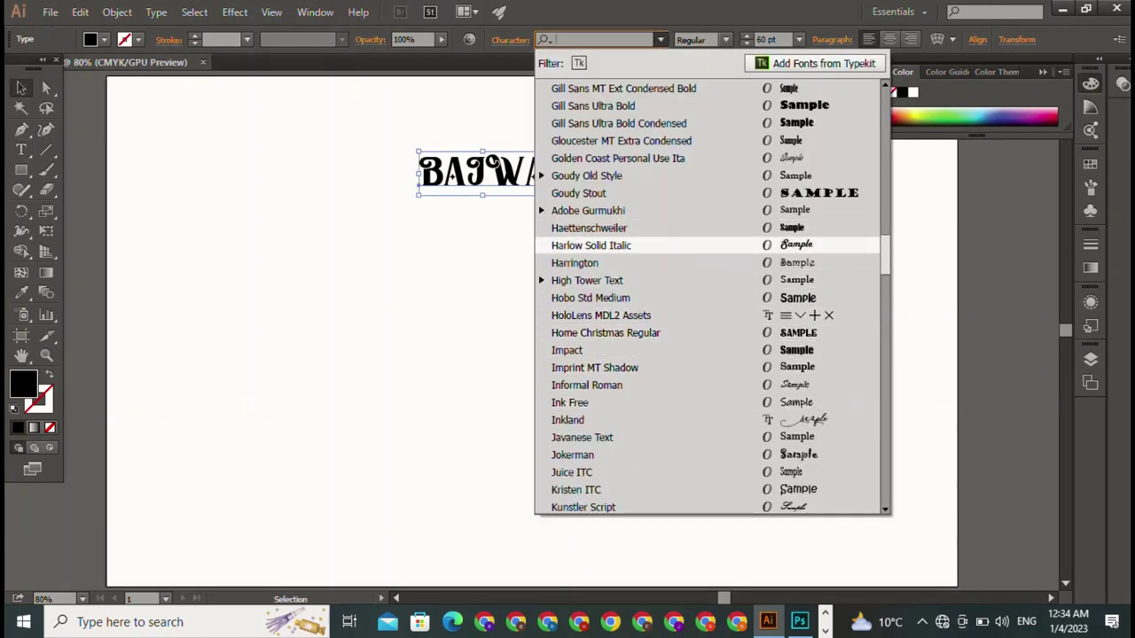
{"action": "key", "text": "Up"}
{"action": "key", "text": "Up"}
{"action": "key", "text": "Up"}
{"action": "key", "text": "Up"}
{"action": "key", "text": "Up"}
{"action": "key", "text": "Up"}
{"action": "key", "text": "Up"}
{"action": "key", "text": "Up"}
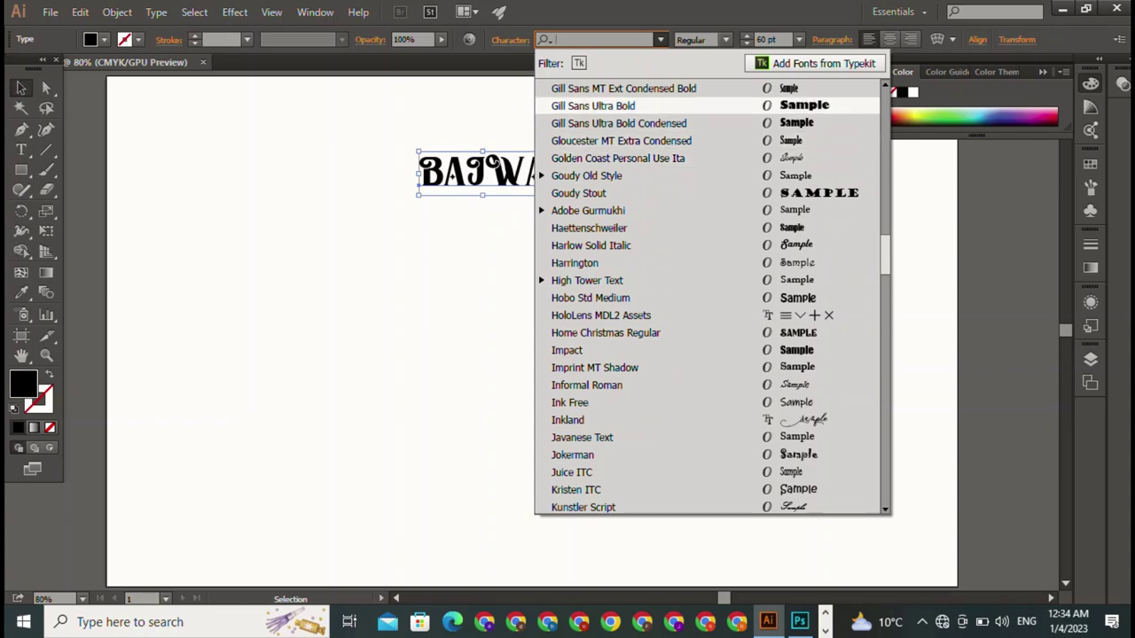
{"action": "key", "text": "Down"}
{"action": "key", "text": "Down"}
{"action": "key", "text": "Up"}
{"action": "key", "text": "Up"}
{"action": "key", "text": "Up"}
{"action": "key", "text": "Up"}
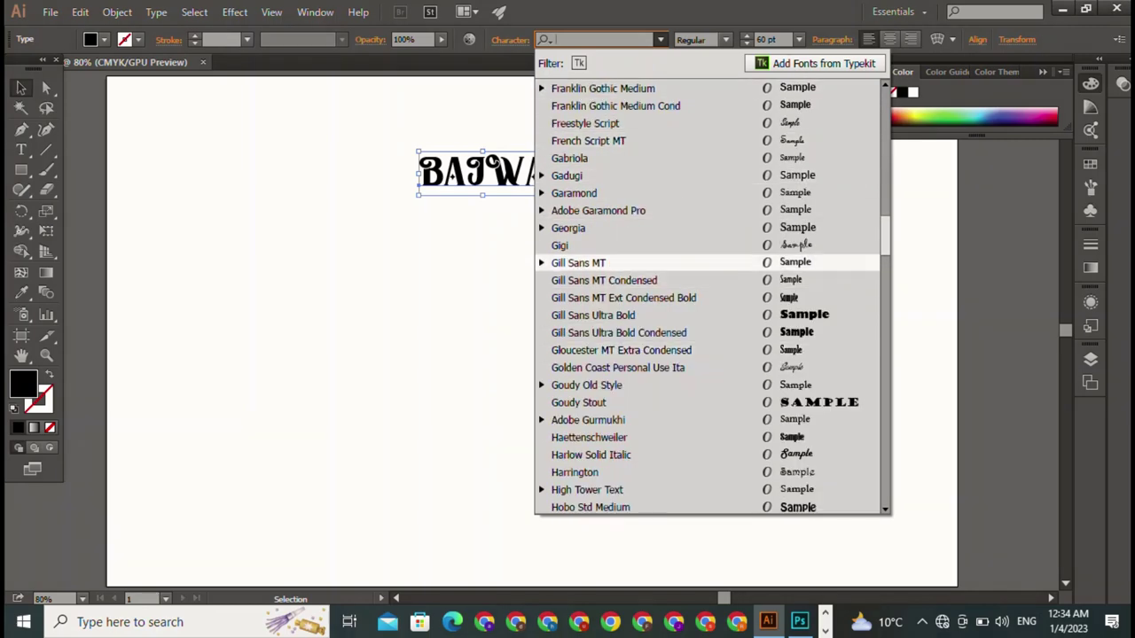
{"action": "key", "text": "Return"}
{"action": "mouse_move", "coordinate": [476, 174]}
{"action": "left_mouse_down"}
{"action": "mouse_move", "coordinate": [697, 314]}
{"action": "mouse_move", "coordinate": [860, 337]}
{"action": "left_mouse_up"}
{"action": "left_click_drag", "start_coordinate": [750, 333], "coordinate": [488, 277]}
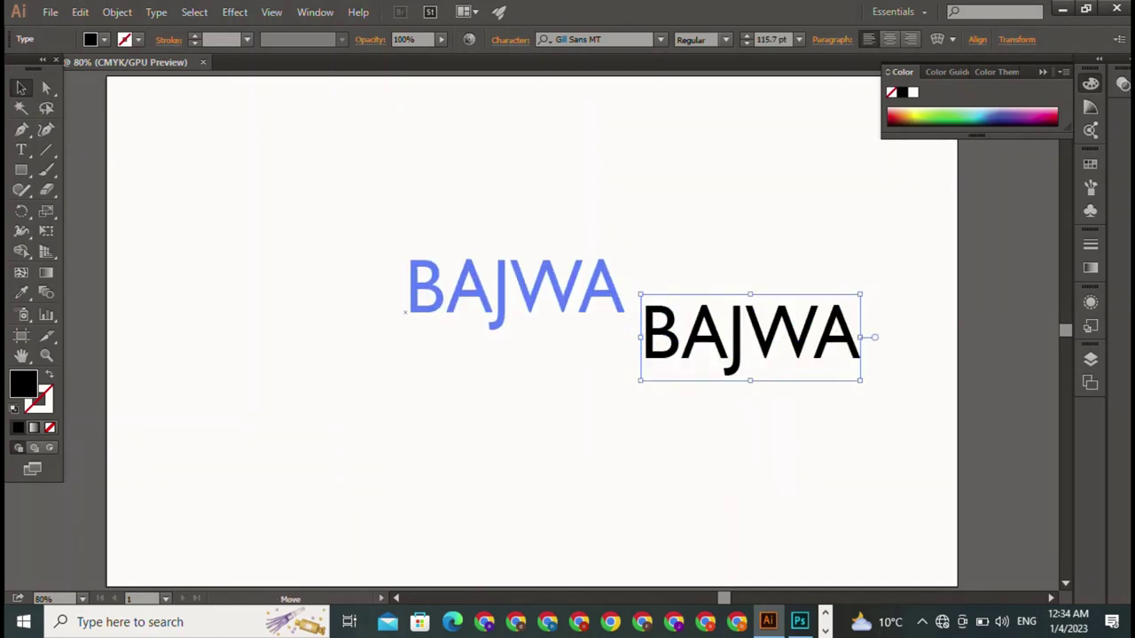
Step: Delete the B so the text reads AJWA, then scale it up to about 115.7 pt
{"action": "left_click", "coordinate": [532, 443]}
{"action": "left_click", "coordinate": [488, 277]}
{"action": "key", "text": "t"}
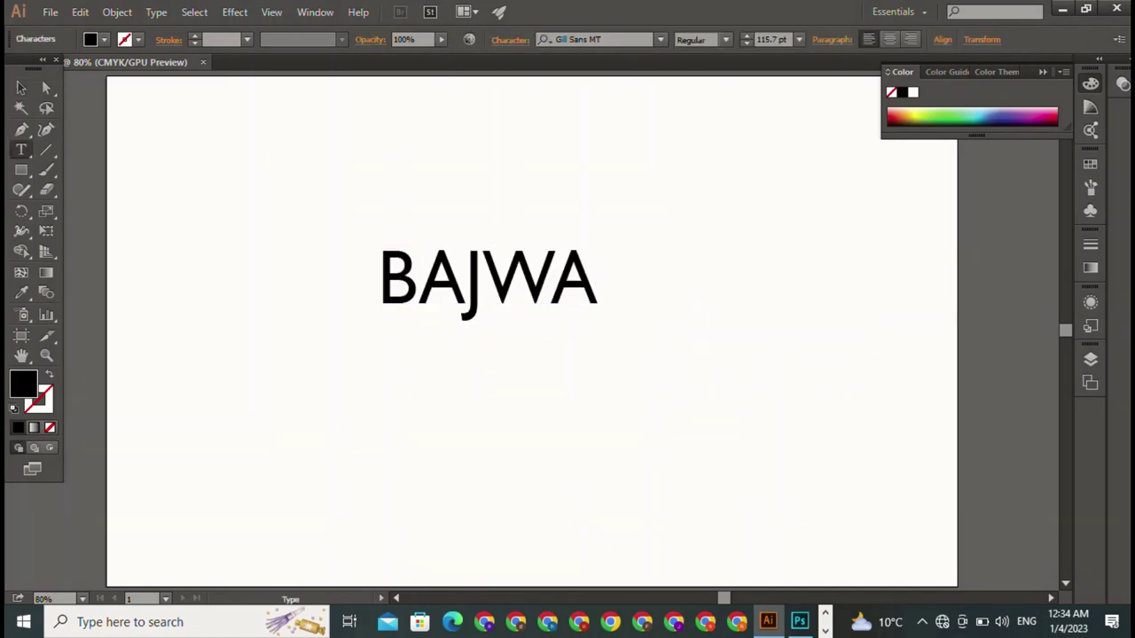
{"action": "left_click", "coordinate": [415, 278]}
{"action": "key", "text": "BackSpace"}
{"action": "key", "text": "Escape"}
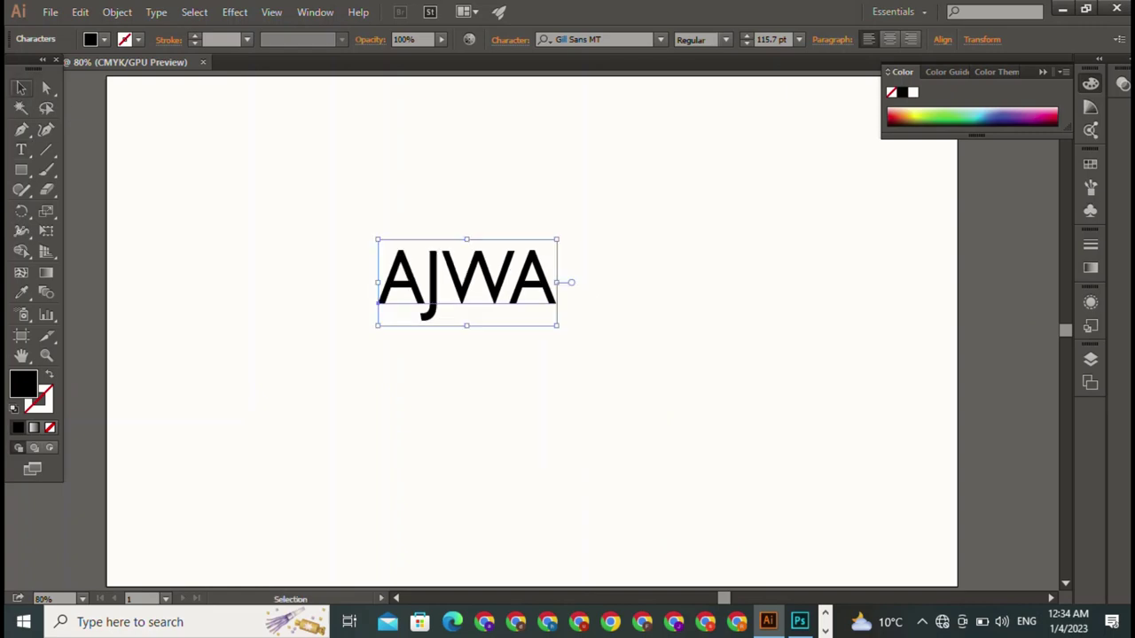
{"action": "key", "text": "ctrl+shift+a"}
{"action": "left_click", "coordinate": [467, 279]}
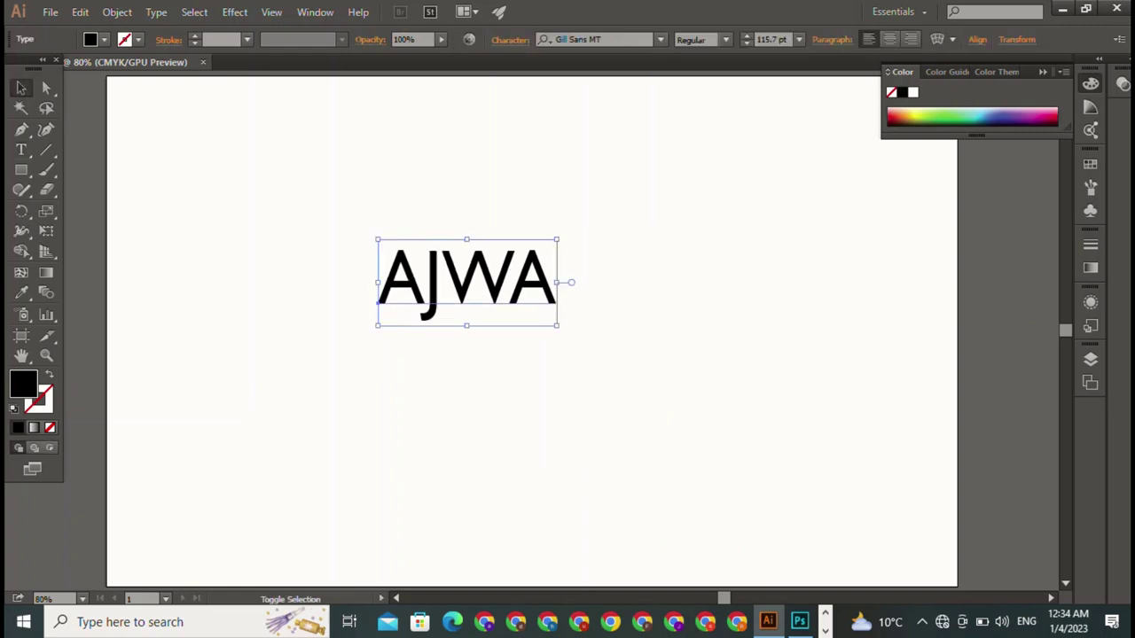
{"action": "left_click_drag", "start_coordinate": [556, 239], "coordinate": [657, 193]}
{"action": "key", "text": "ctrl+shift+a"}
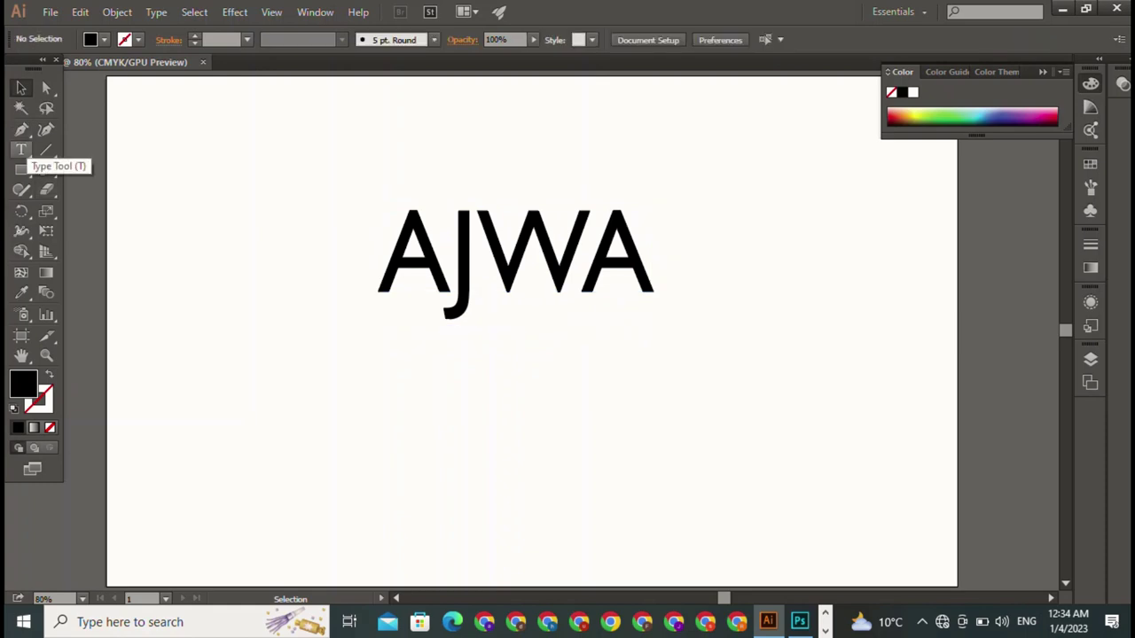
Step: Draw a closed, tall, narrow rectangular bar with the Pen tool left of AJWA
{"action": "left_click", "coordinate": [21, 130]}
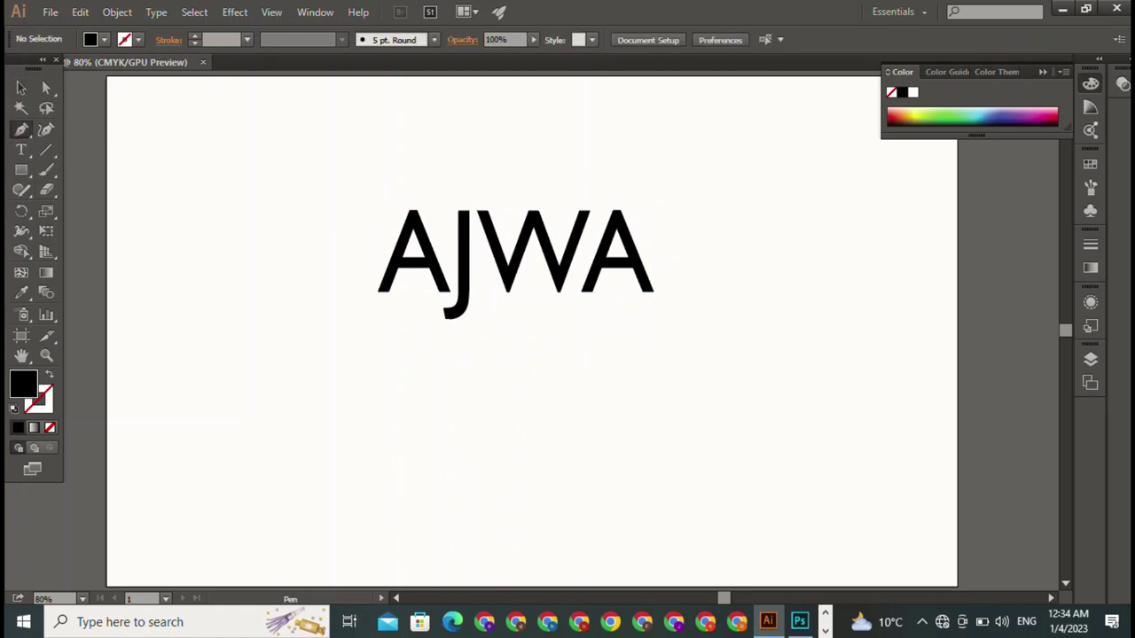
{"action": "left_click", "coordinate": [279, 108]}
{"action": "left_click", "coordinate": [278, 352], "text": "shift"}
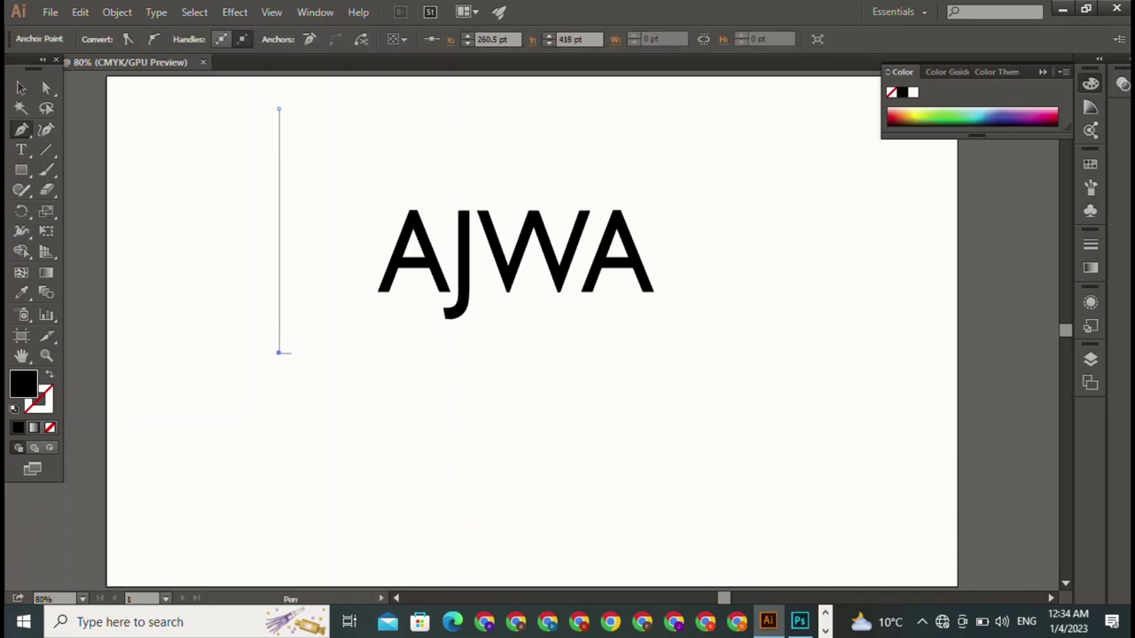
{"action": "left_click", "coordinate": [293, 352]}
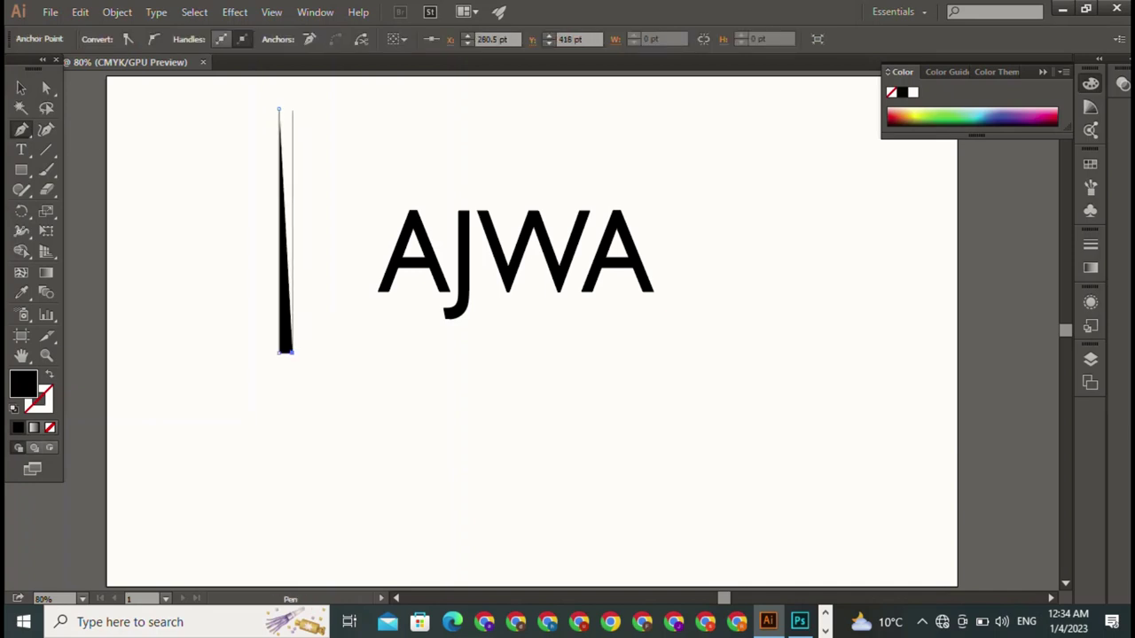
{"action": "left_click", "coordinate": [292, 108]}
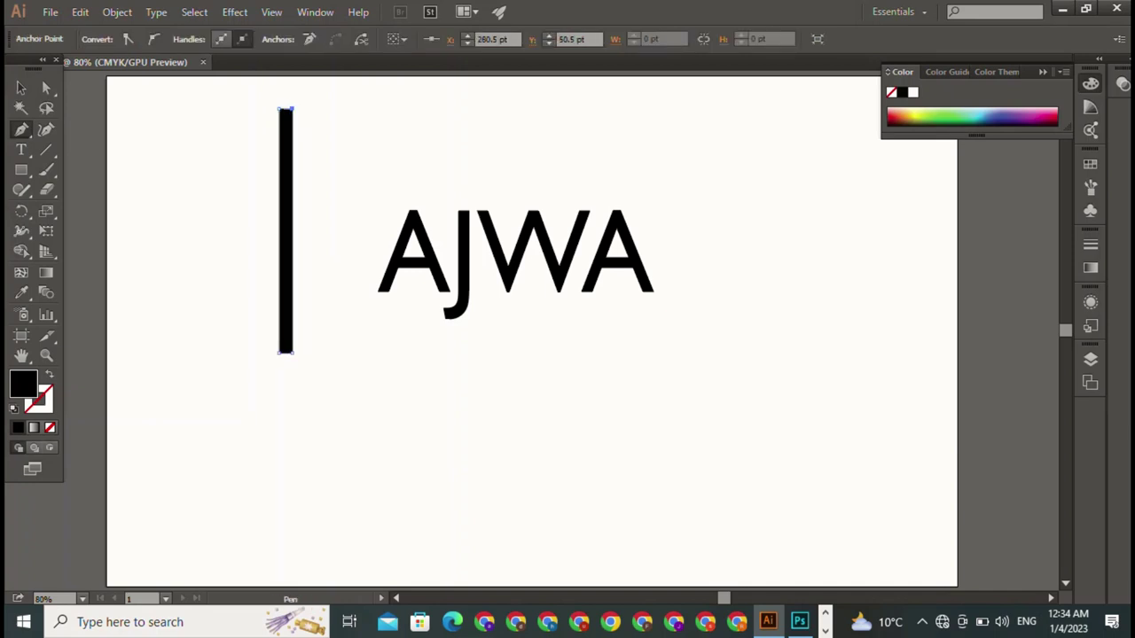
{"action": "left_click", "coordinate": [279, 108]}
{"action": "left_click", "coordinate": [22, 88]}
{"action": "key", "text": "ctrl+shift+a"}
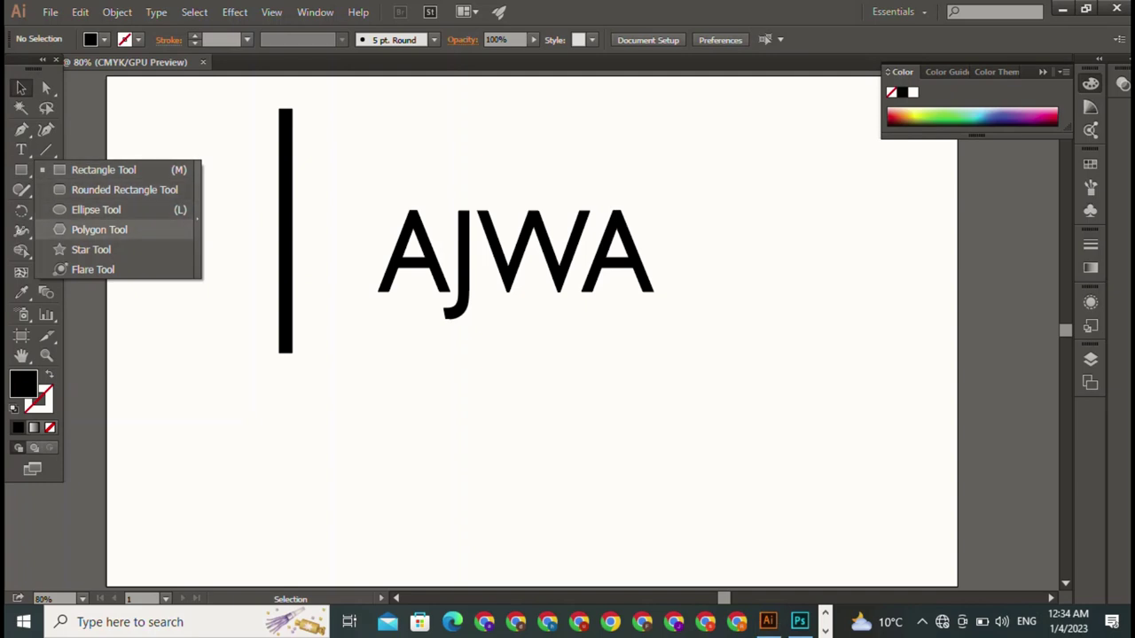
{"action": "left_click_drag", "start_coordinate": [21, 169], "coordinate": [89, 207]}
{"action": "left_click_drag", "start_coordinate": [445, 362], "coordinate": [692, 606]}
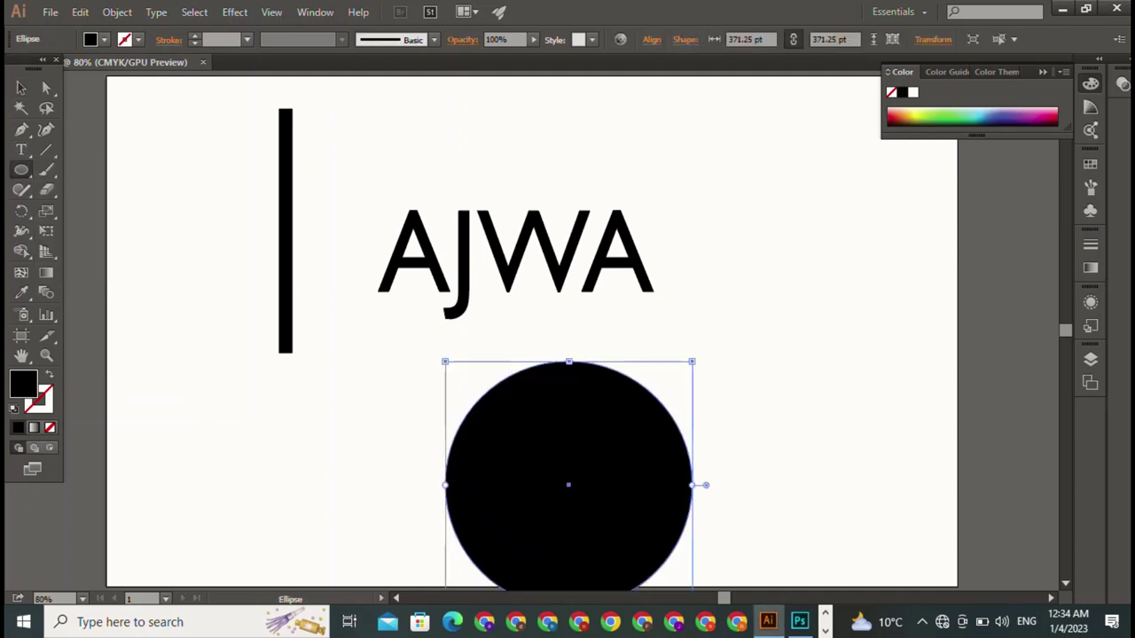
{"action": "left_click_drag", "start_coordinate": [505, 415], "coordinate": [649, 560]}
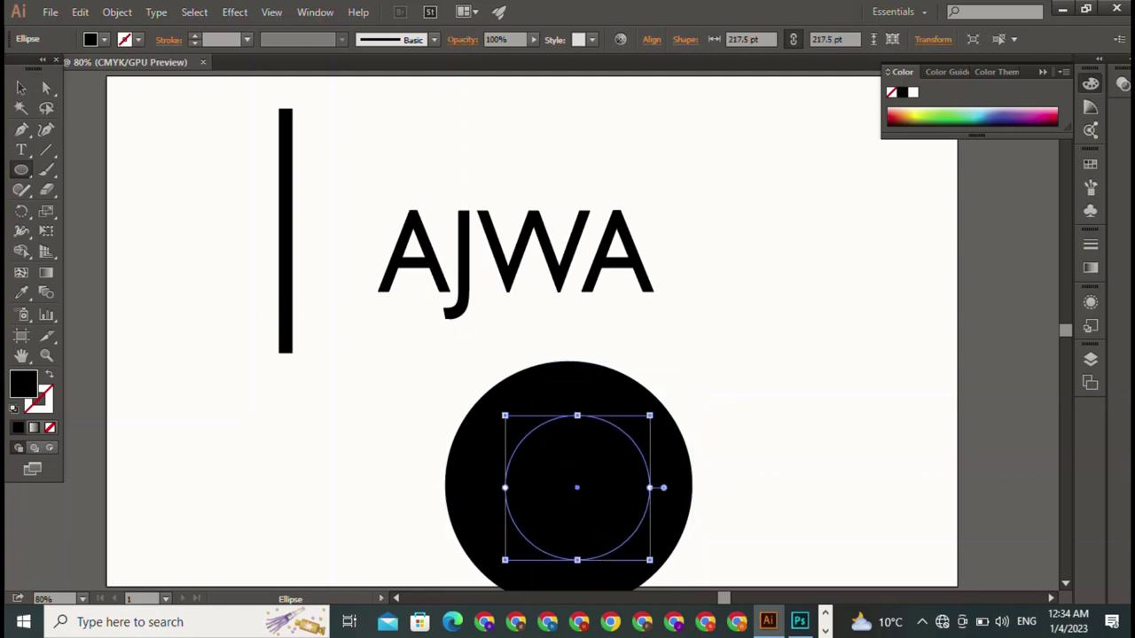
{"action": "left_click", "coordinate": [21, 87]}
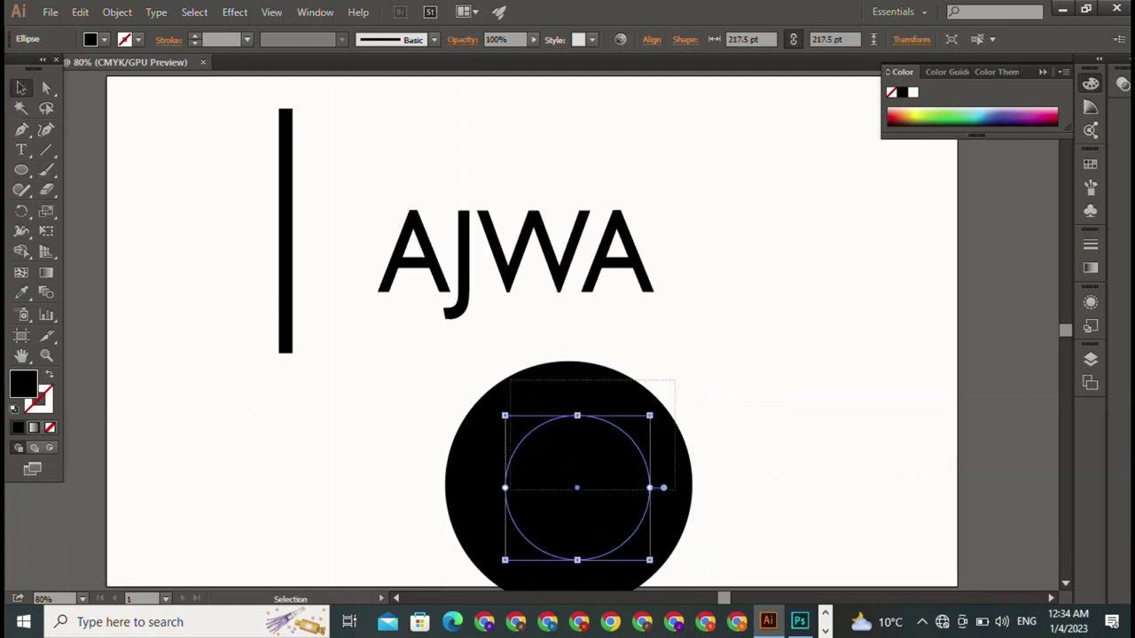
{"action": "left_click", "coordinate": [475, 444]}
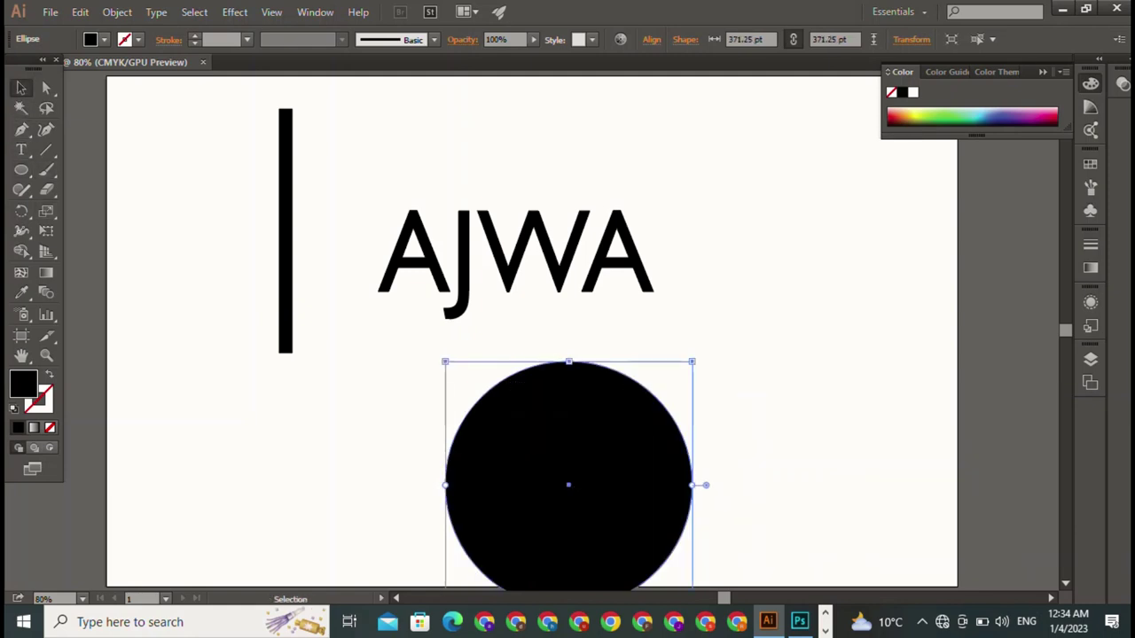
{"action": "left_click", "coordinate": [798, 355]}
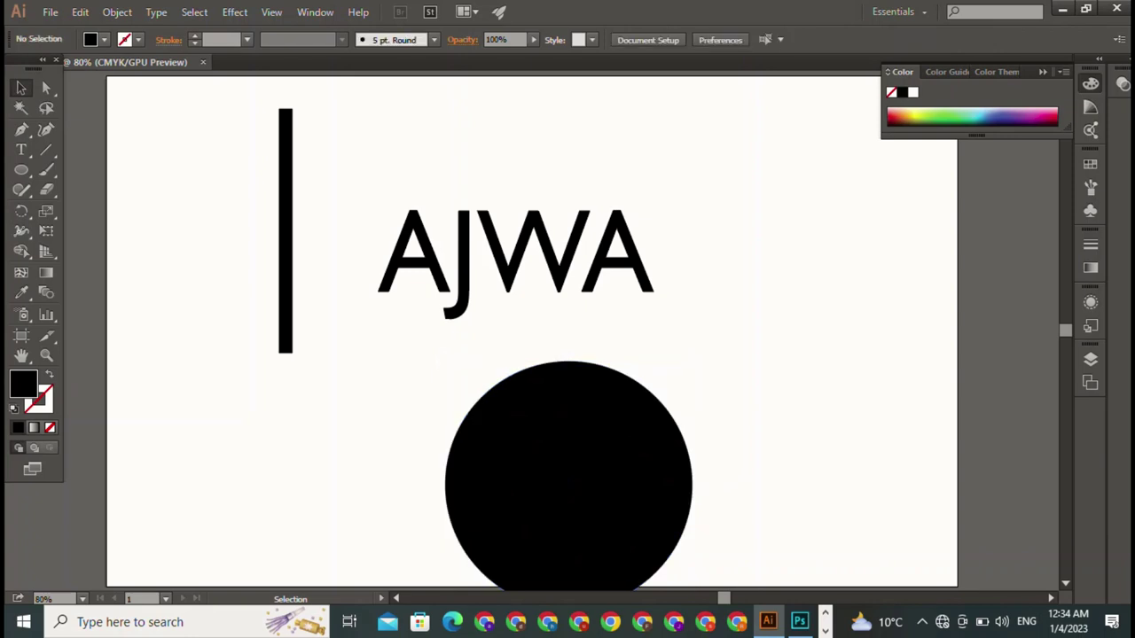
{"action": "left_click", "coordinate": [568, 479]}
{"action": "left_click_drag", "start_coordinate": [568, 479], "coordinate": [728, 439]}
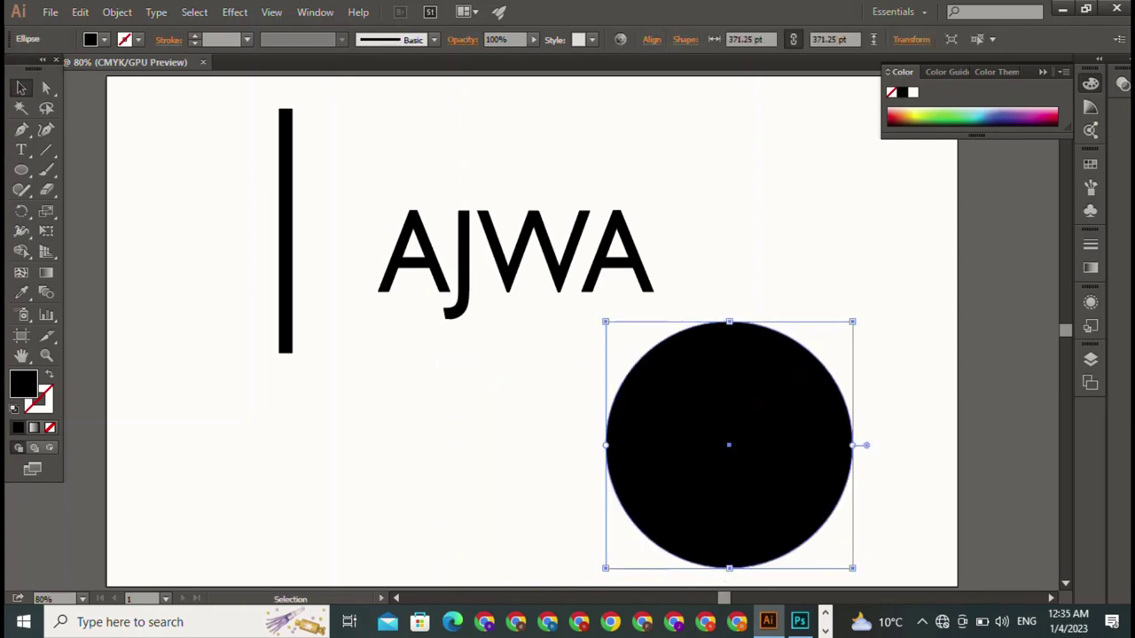
{"action": "key", "text": "Delete"}
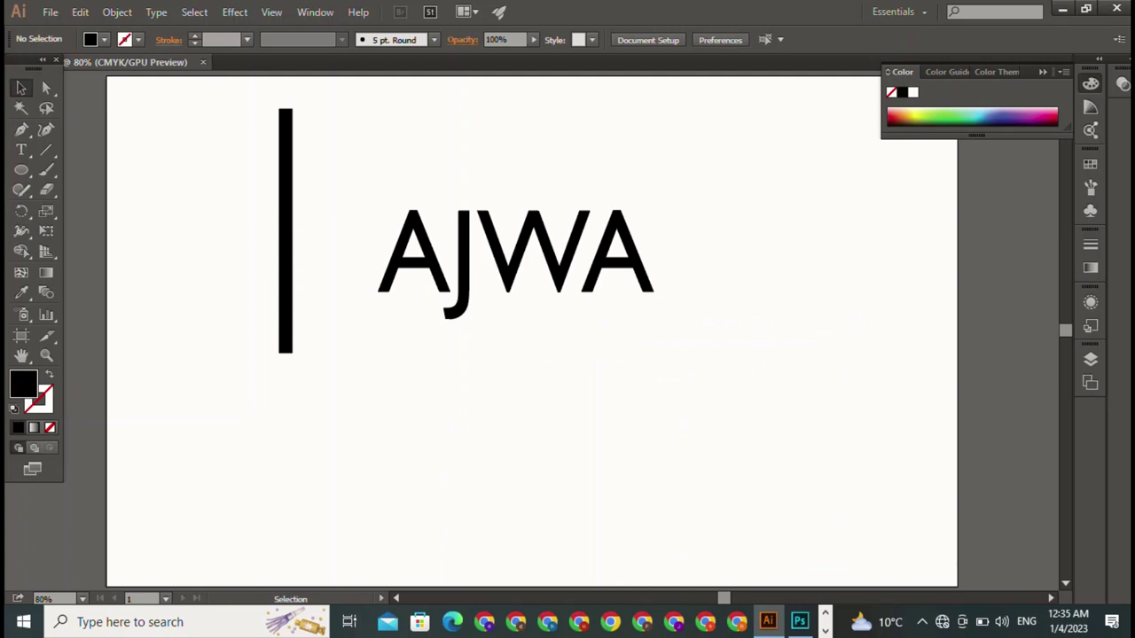
Step: Draw a large black circle below AJWA and a smaller circle inside it
{"action": "left_click", "coordinate": [21, 169]}
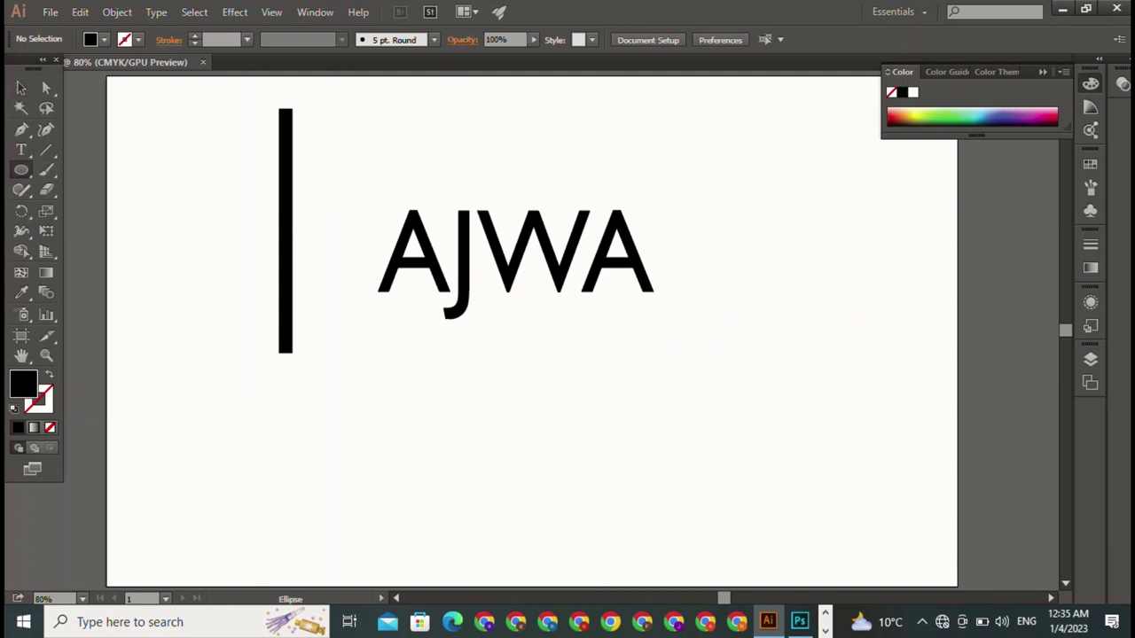
{"action": "left_click_drag", "start_coordinate": [443, 387], "coordinate": [629, 572]}
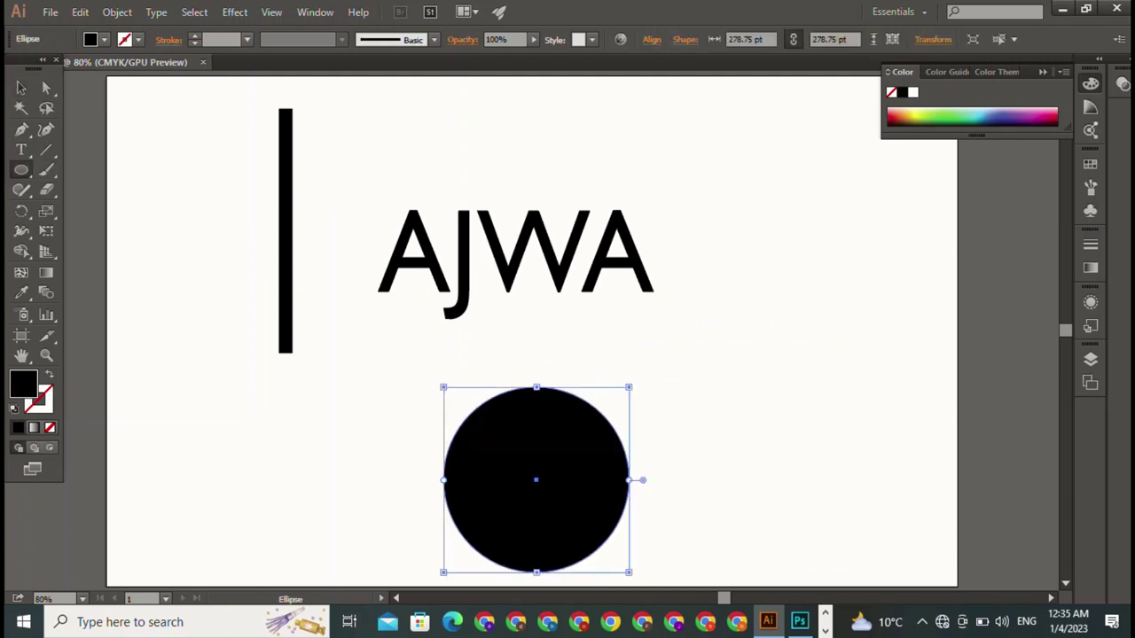
{"action": "left_click_drag", "start_coordinate": [495, 438], "coordinate": [601, 543]}
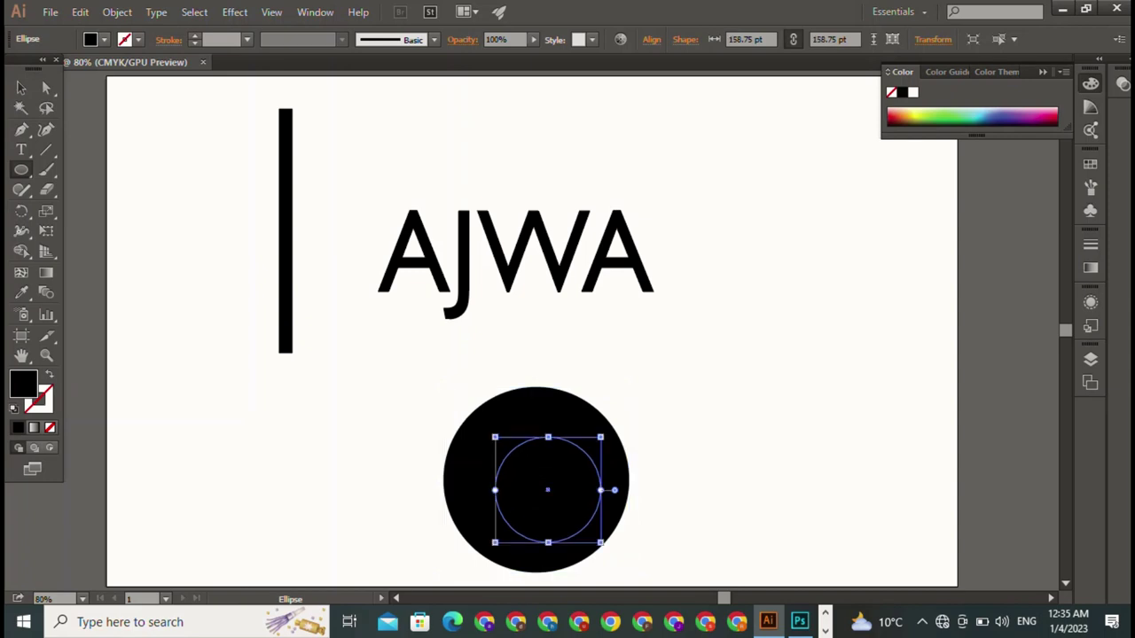
{"action": "left_click", "coordinate": [22, 87]}
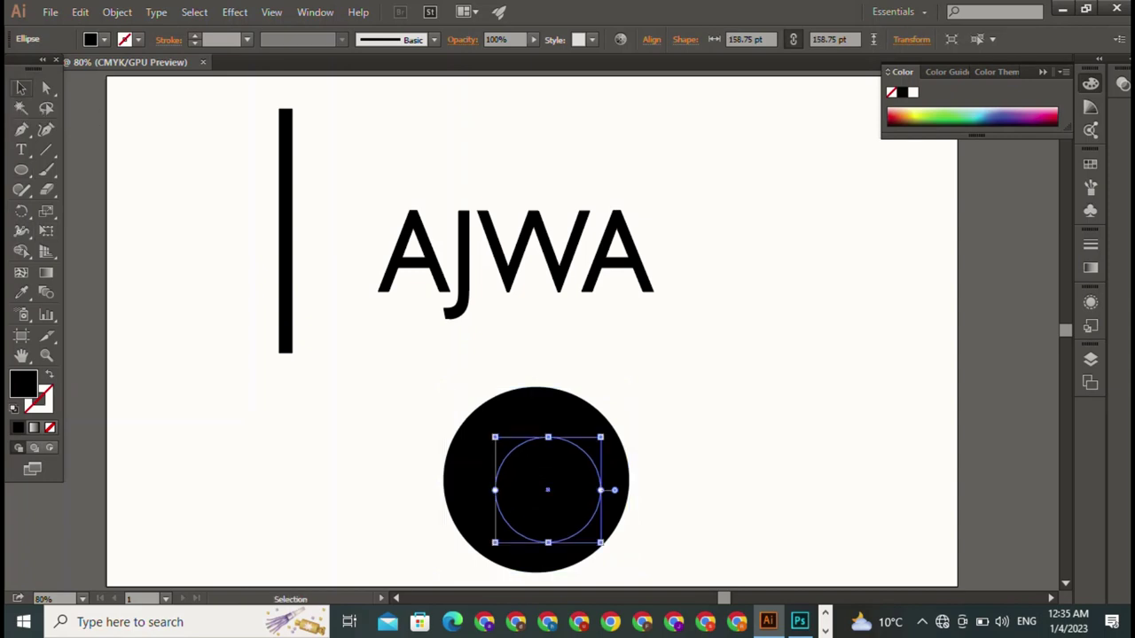
{"action": "left_click_drag", "start_coordinate": [635, 472], "coordinate": [487, 399]}
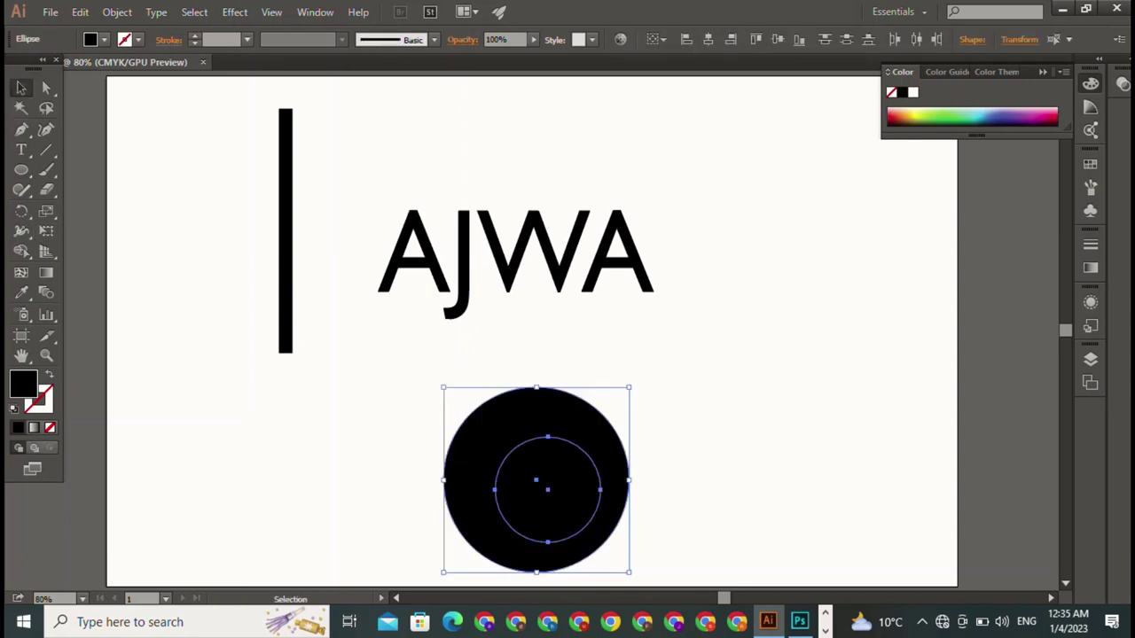
{"action": "left_click_drag", "start_coordinate": [532, 479], "coordinate": [538, 479]}
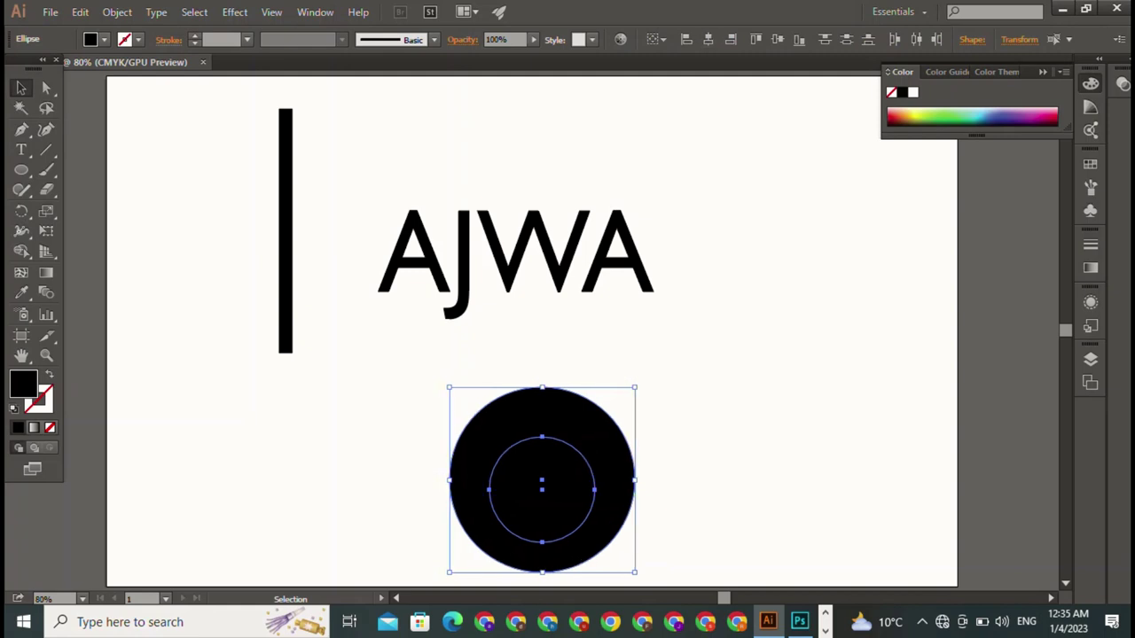
Step: Align the 158.75 pt inner circle to the centre of the large circle
{"action": "left_click_drag", "start_coordinate": [673, 390], "coordinate": [502, 497]}
{"action": "left_click", "coordinate": [687, 39]}
{"action": "left_click", "coordinate": [731, 39]}
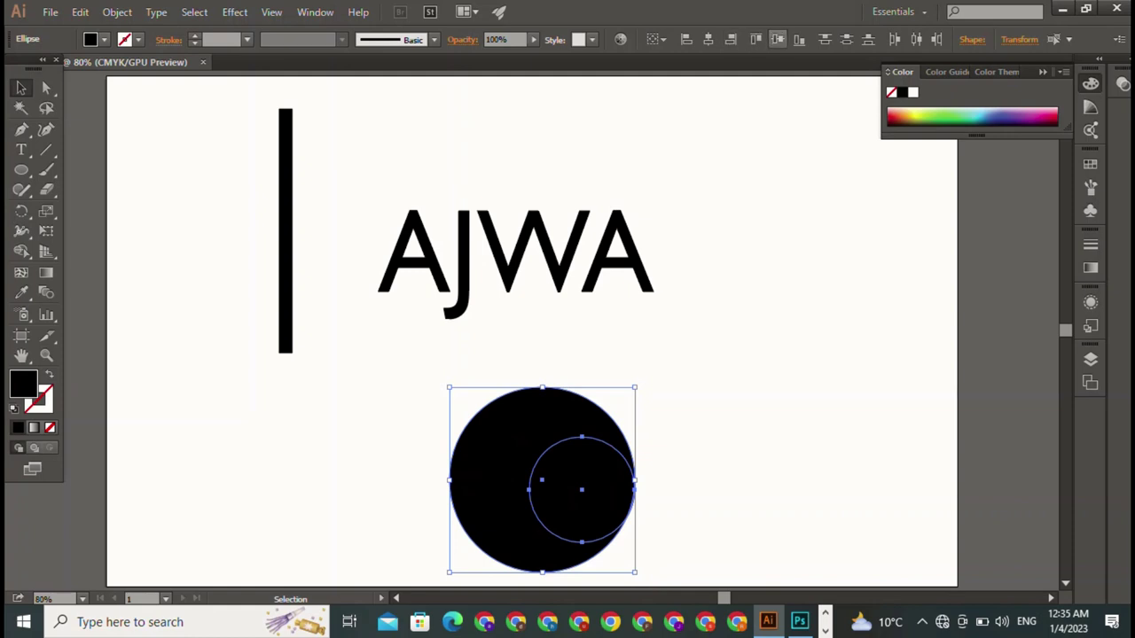
{"action": "left_click", "coordinate": [756, 39]}
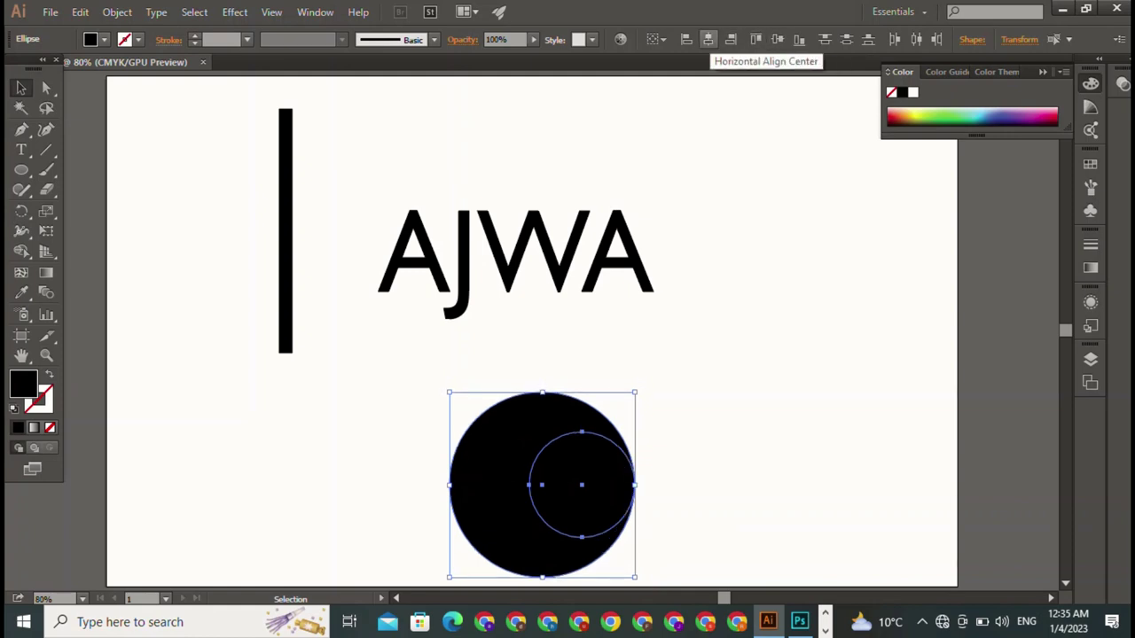
{"action": "left_click", "coordinate": [708, 39]}
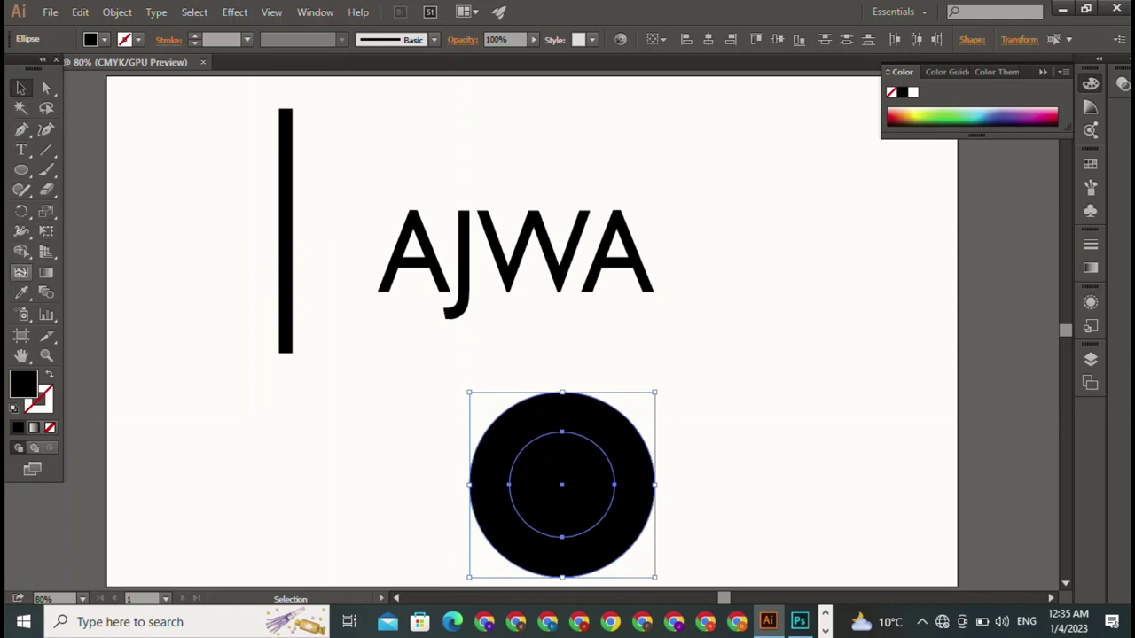
Step: Remove the inner circle with Shape Builder, leaving a black ring with a hollow centre
{"action": "left_click", "coordinate": [21, 251]}
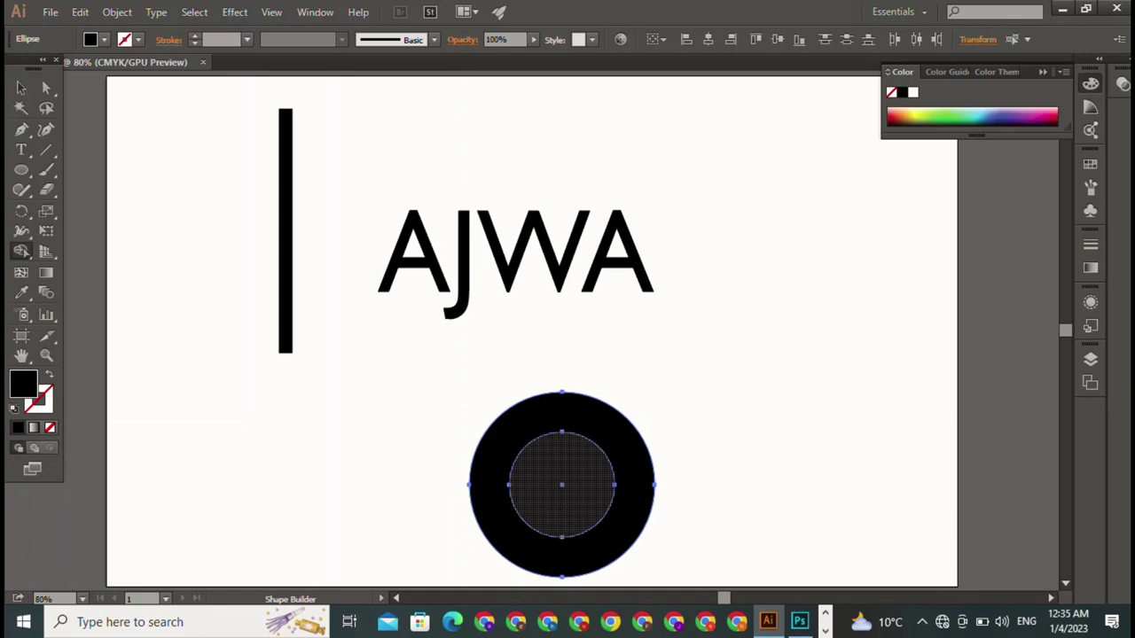
{"action": "left_click", "coordinate": [561, 485], "text": "alt"}
{"action": "left_click", "coordinate": [21, 86]}
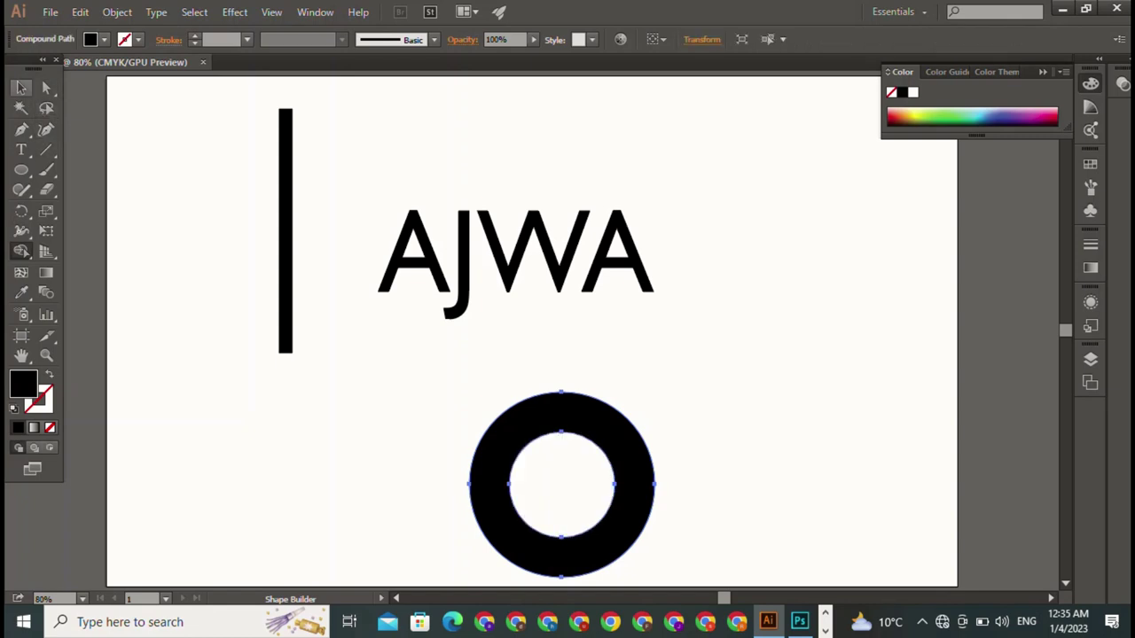
{"action": "key", "text": "ctrl+shift+a"}
Step: Move the ring onto the vertical bar and scale it down to about half size
{"action": "mouse_move", "coordinate": [561, 410]}
{"action": "left_mouse_down"}
{"action": "mouse_move", "coordinate": [304, 242]}
{"action": "mouse_move", "coordinate": [337, 101]}
{"action": "left_mouse_up"}
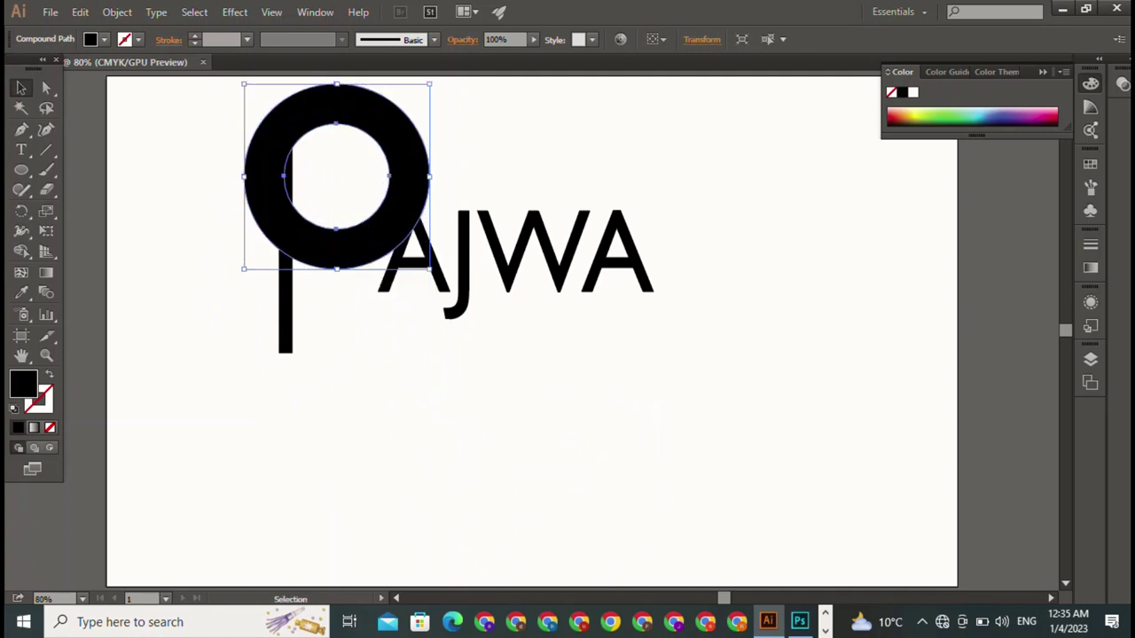
{"action": "left_click_drag", "start_coordinate": [430, 269], "coordinate": [329, 177]}
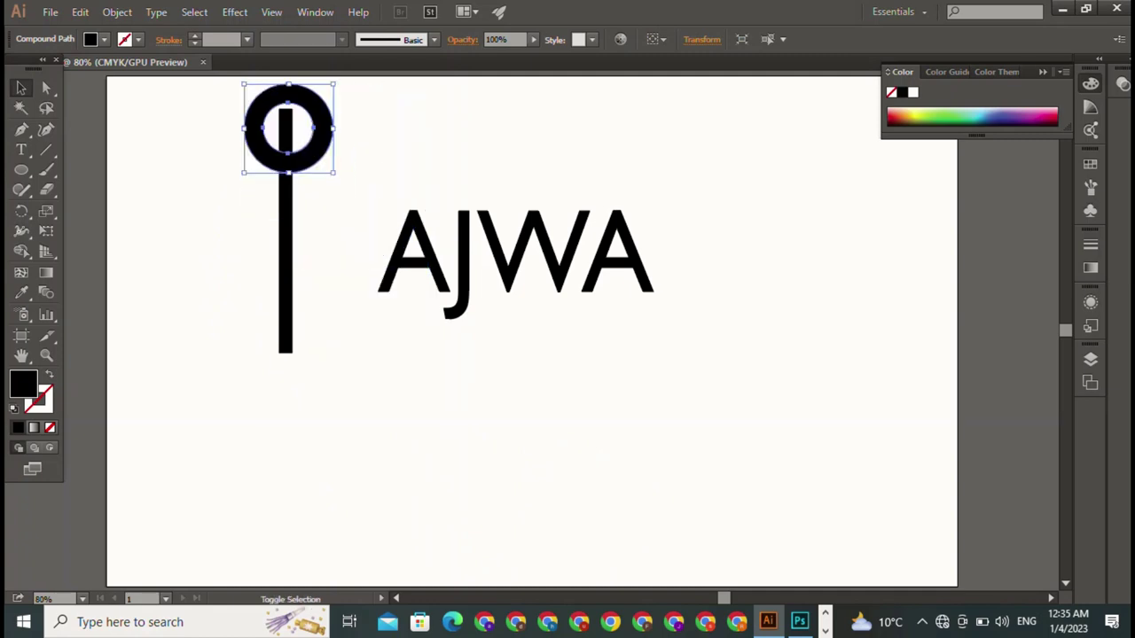
{"action": "mouse_move", "coordinate": [286, 95]}
{"action": "left_mouse_down"}
{"action": "mouse_move", "coordinate": [339, 135]}
{"action": "mouse_move", "coordinate": [424, 84]}
{"action": "mouse_move", "coordinate": [377, 135]}
{"action": "mouse_move", "coordinate": [339, 122]}
{"action": "mouse_move", "coordinate": [340, 110]}
{"action": "left_mouse_up"}
{"action": "key", "text": "shift"}
{"action": "key", "text": "ctrl+shift+a"}
Step: Nudge the ring into place so it caps the top of the bar
{"action": "double_click", "coordinate": [340, 122]}
{"action": "key", "text": "Escape"}
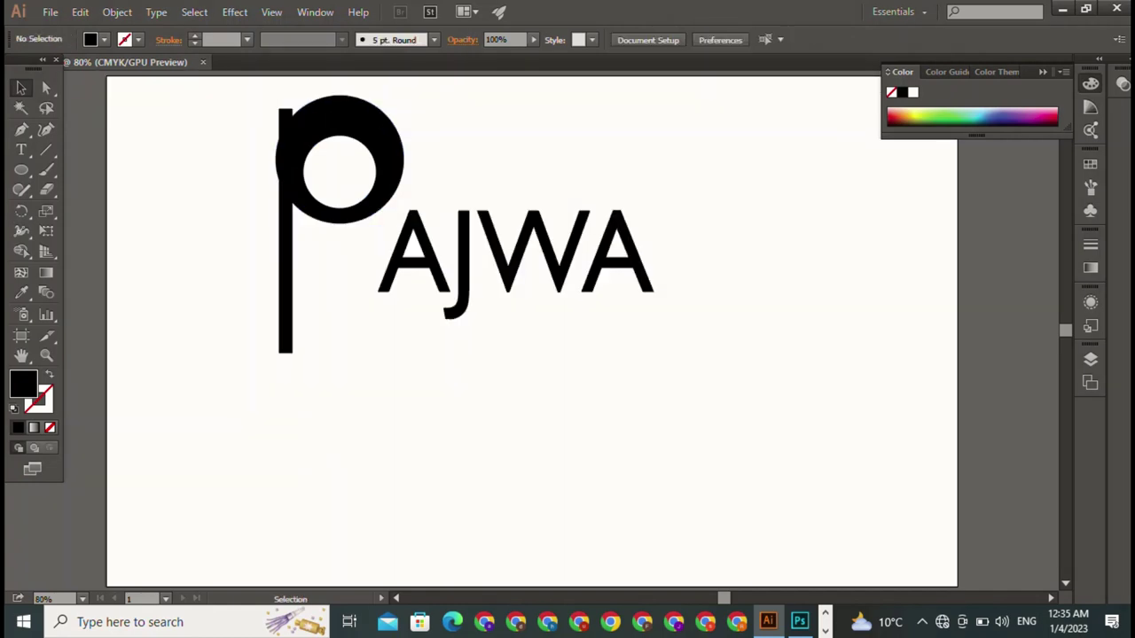
{"action": "key", "text": "a"}
{"action": "double_click", "coordinate": [339, 111]}
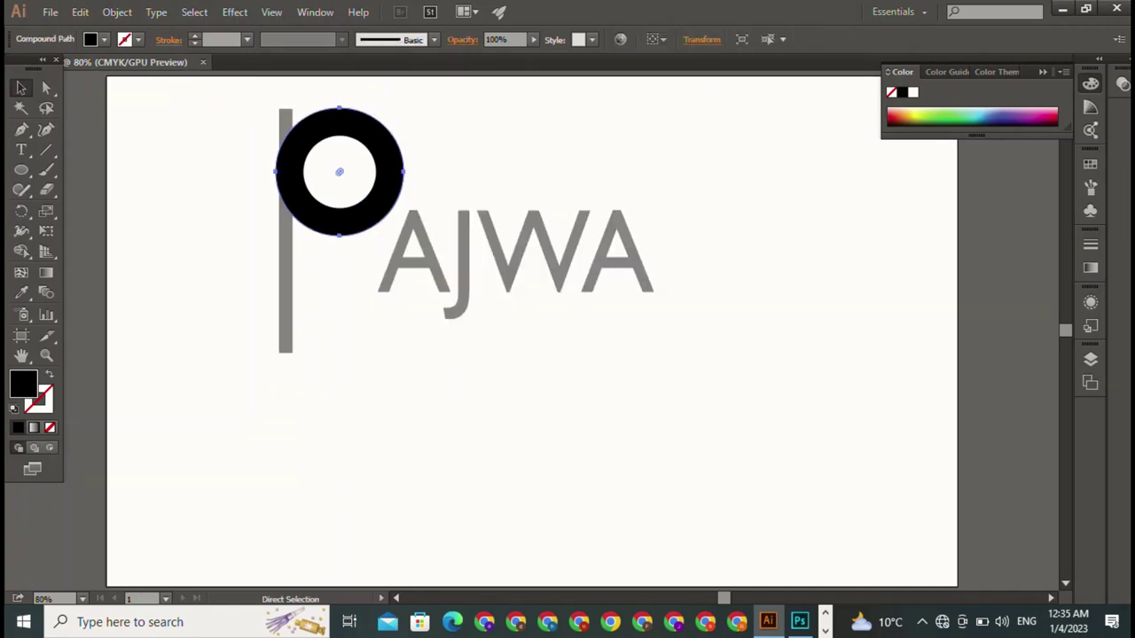
{"action": "key", "text": "Escape"}
{"action": "key", "text": "shift+Up"}
{"action": "key", "text": "shift+Up"}
{"action": "key", "text": "shift+Up"}
{"action": "key", "text": "shift+Right"}
{"action": "key", "text": "shift+Right"}
{"action": "key", "text": "shift+Right"}
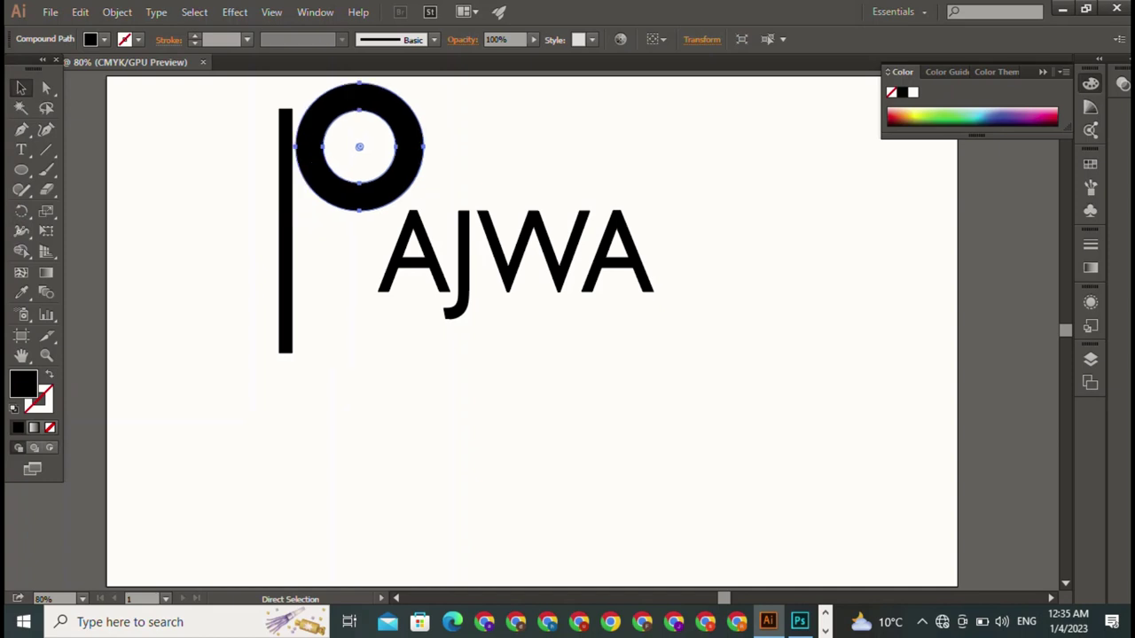
{"action": "key", "text": "v"}
{"action": "key", "text": "ctrl+shift+a"}
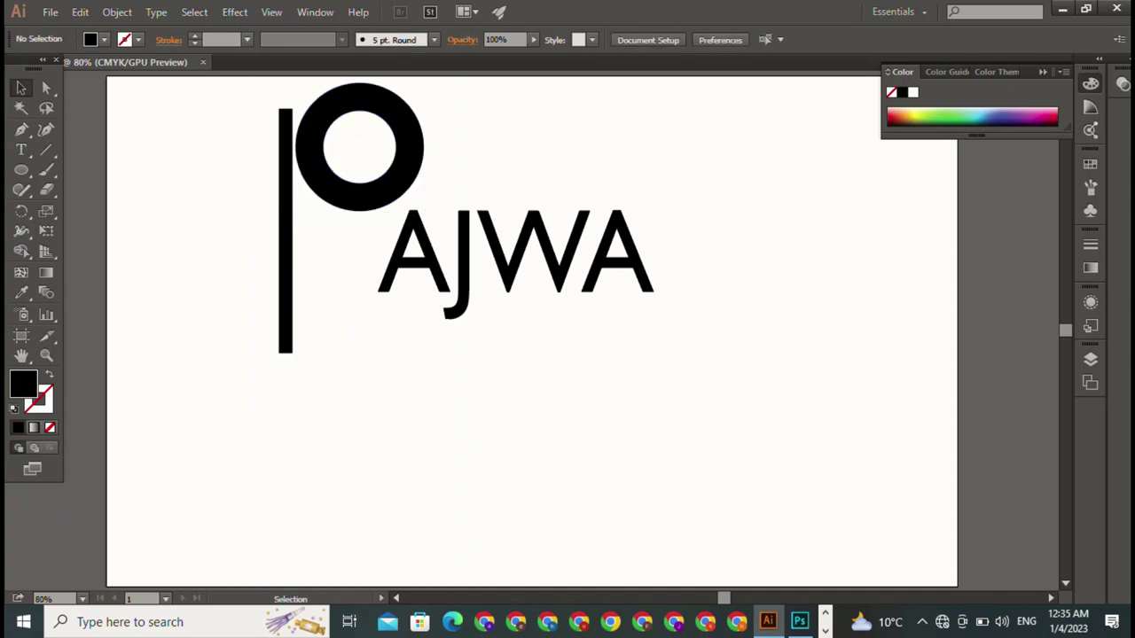
Step: Drag a copy of the ring down onto the lower part of the bar
{"action": "double_click", "coordinate": [355, 98]}
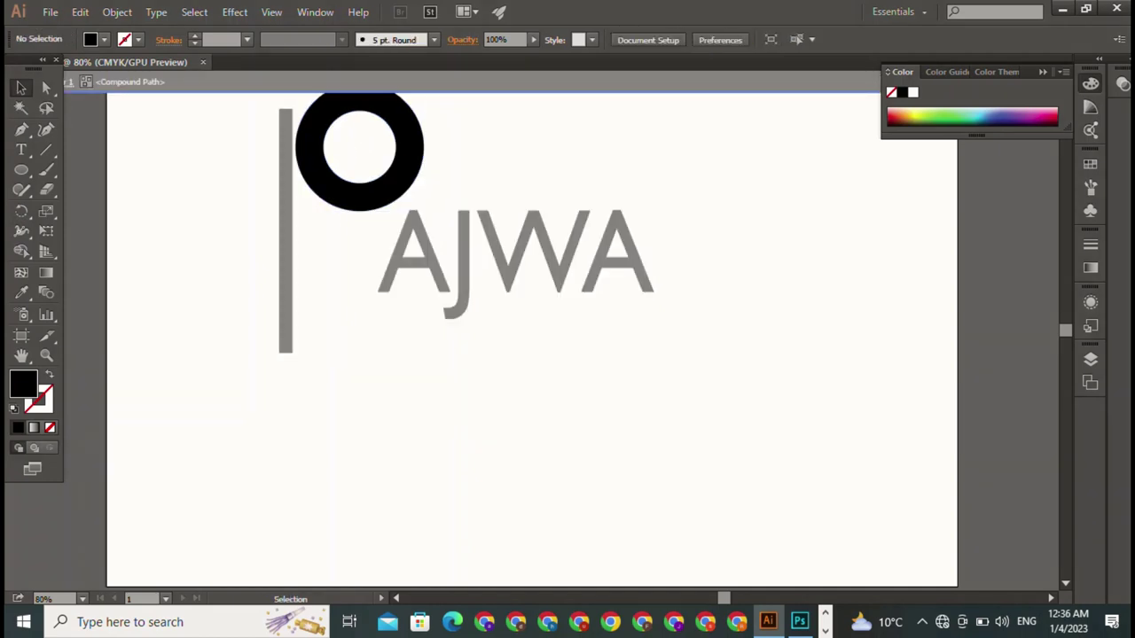
{"action": "key", "text": "Escape"}
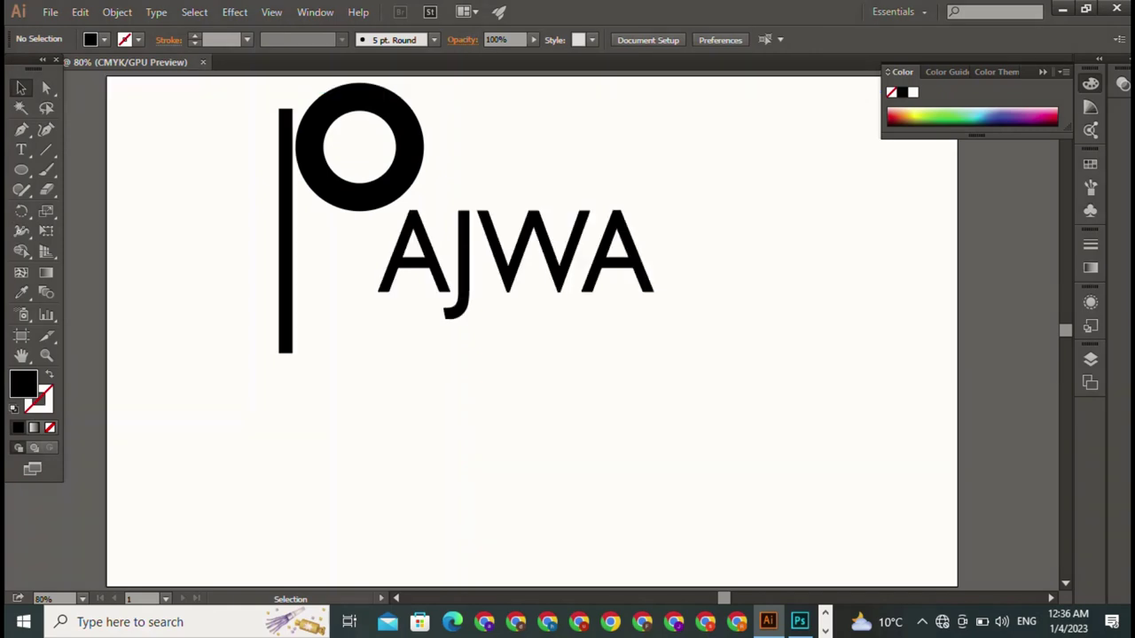
{"action": "double_click", "coordinate": [359, 98]}
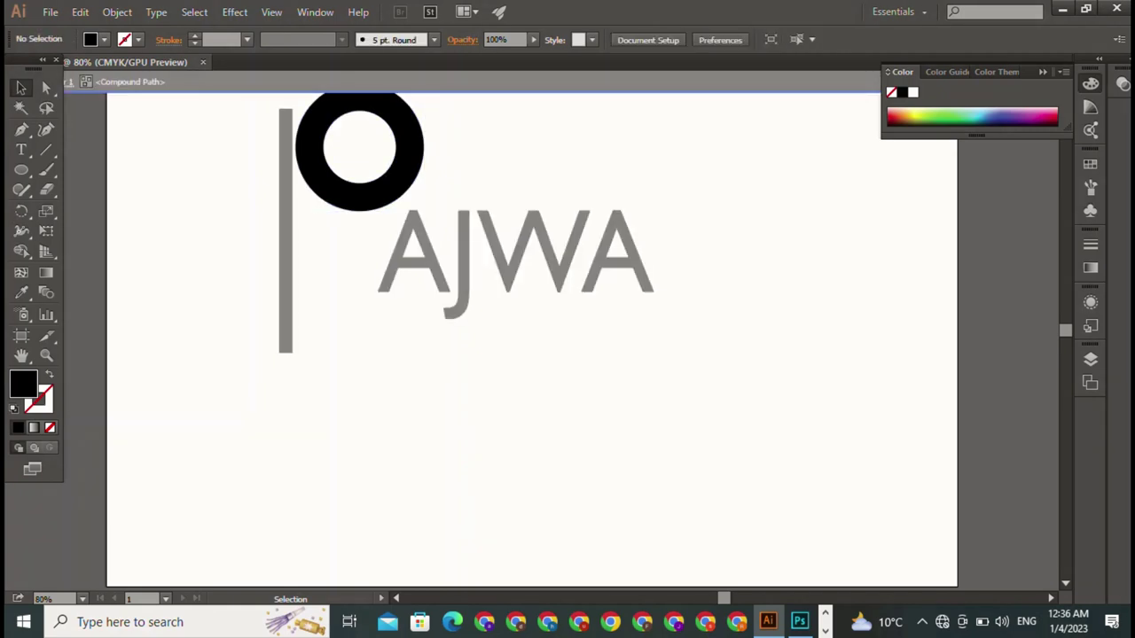
{"action": "key", "text": "Escape"}
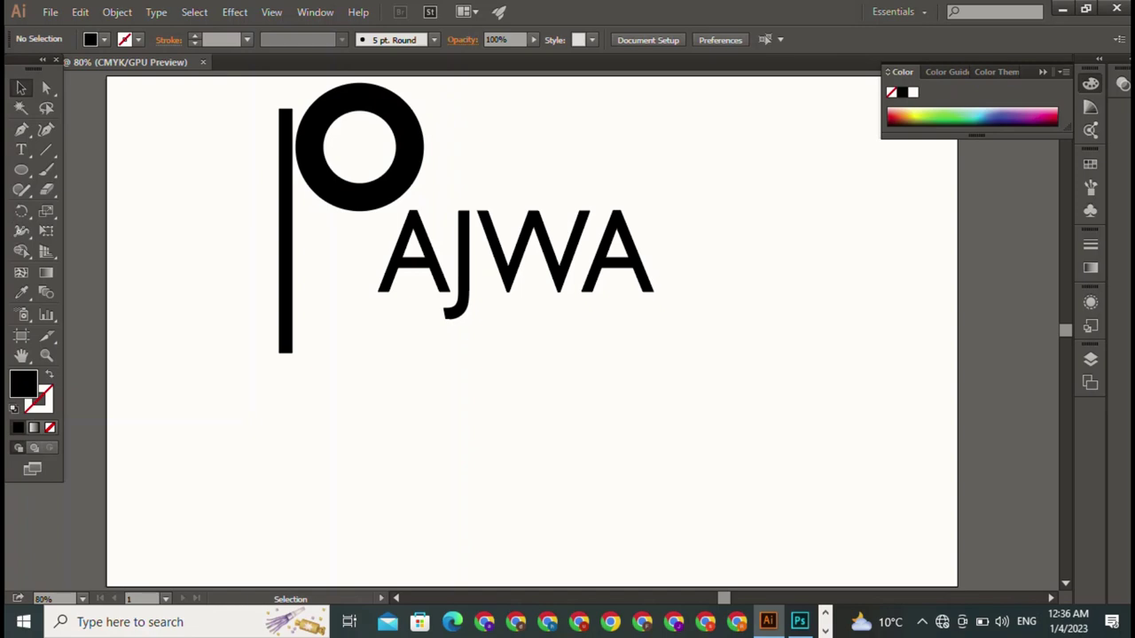
{"action": "mouse_move", "coordinate": [359, 98]}
{"action": "left_mouse_down"}
{"action": "mouse_move", "coordinate": [404, 278]}
{"action": "mouse_move", "coordinate": [508, 377]}
{"action": "mouse_move", "coordinate": [320, 129]}
{"action": "left_mouse_up"}
Step: Position the lower ring along the stem directly beneath the top ring
{"action": "key", "text": "ctrl+shift+a"}
{"action": "mouse_move", "coordinate": [507, 372]}
{"action": "left_mouse_down"}
{"action": "mouse_move", "coordinate": [302, 242]}
{"action": "mouse_move", "coordinate": [312, 245]}
{"action": "left_mouse_up"}
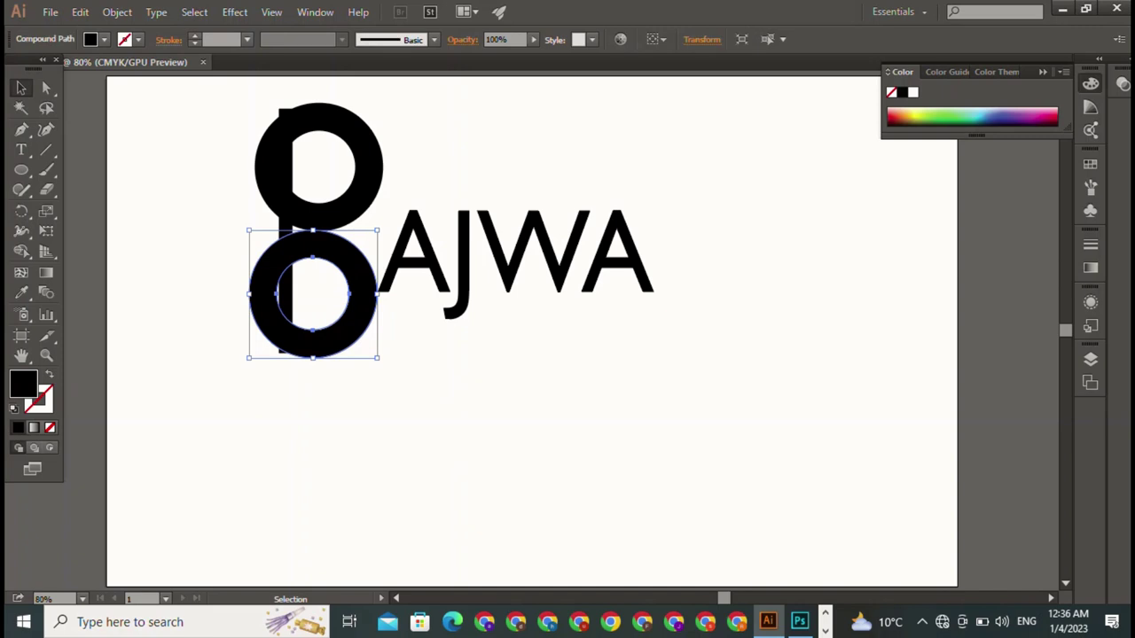
{"action": "key", "text": "ctrl+shift+a"}
{"action": "left_click", "coordinate": [326, 202]}
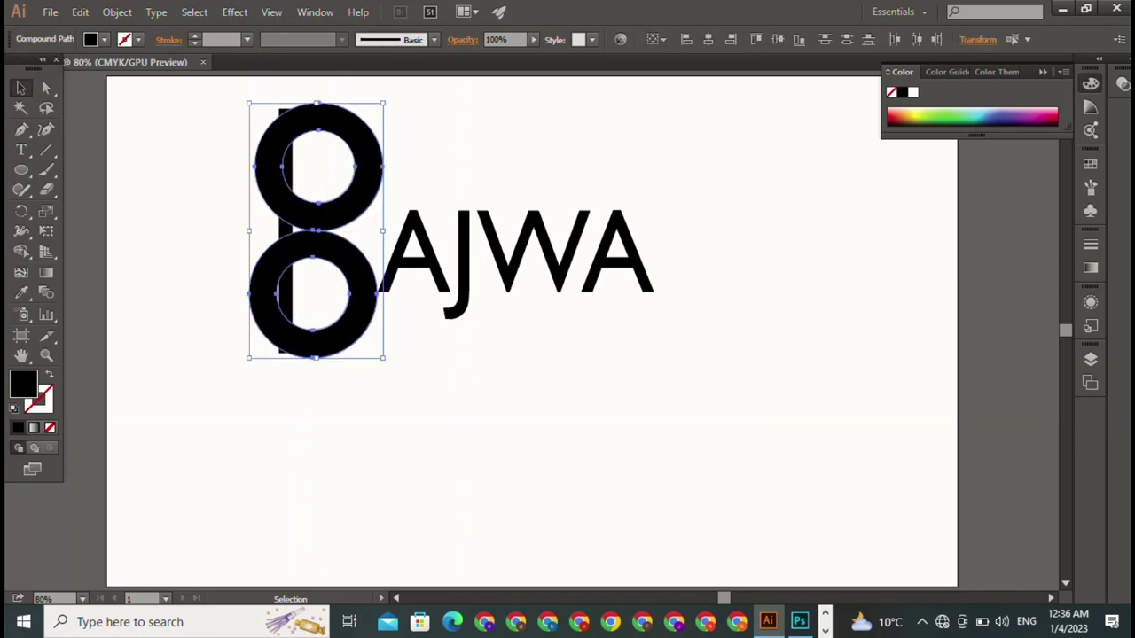
{"action": "key", "text": "ctrl+shift+a"}
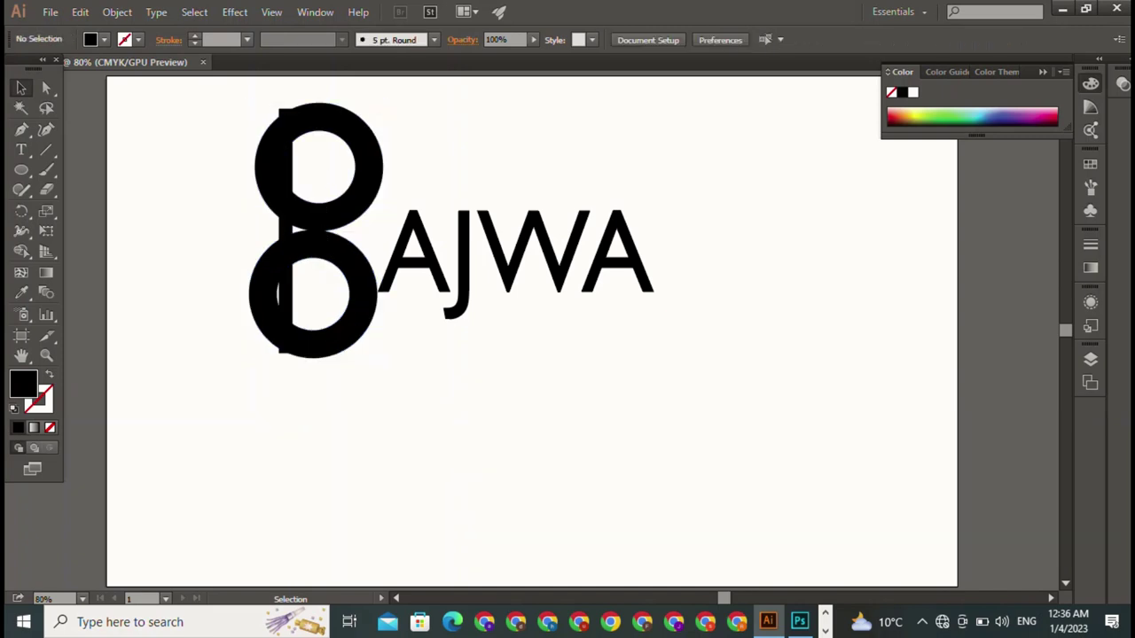
{"action": "left_click", "coordinate": [266, 293]}
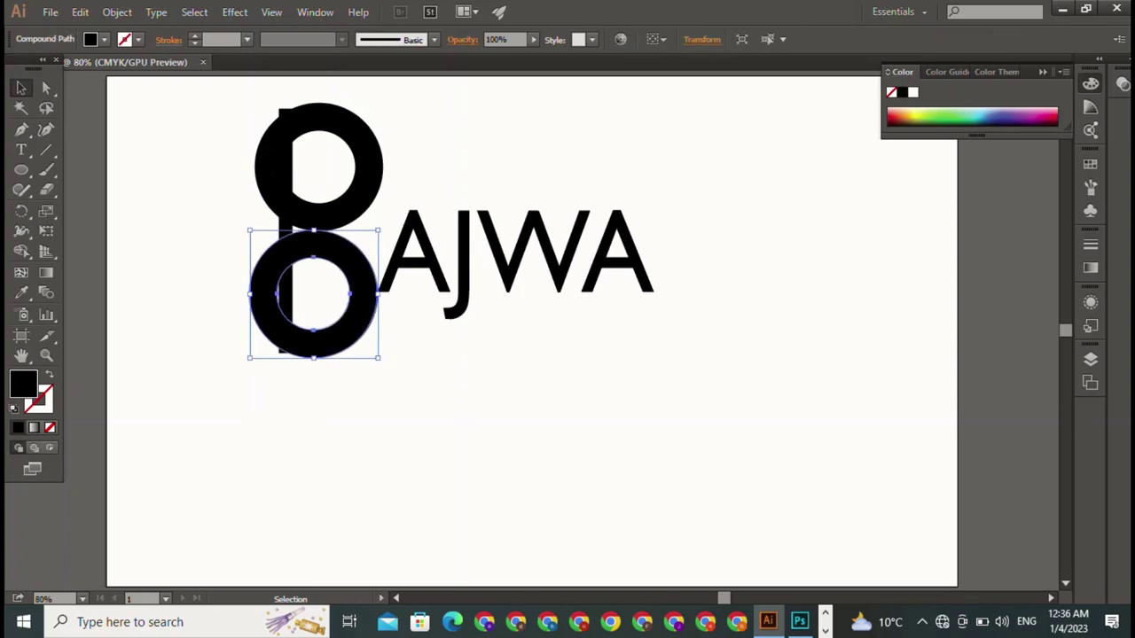
{"action": "key", "text": "Right"}
{"action": "key", "text": "Right"}
Step: Undo and redo to restore the upper ring, then select both rings and the stem
{"action": "key", "text": "ctrl+z"}
{"action": "key", "text": "ctrl+z"}
{"action": "key", "text": "ctrl+z"}
{"action": "key", "text": "ctrl+z"}
{"action": "key", "text": "ctrl+z"}
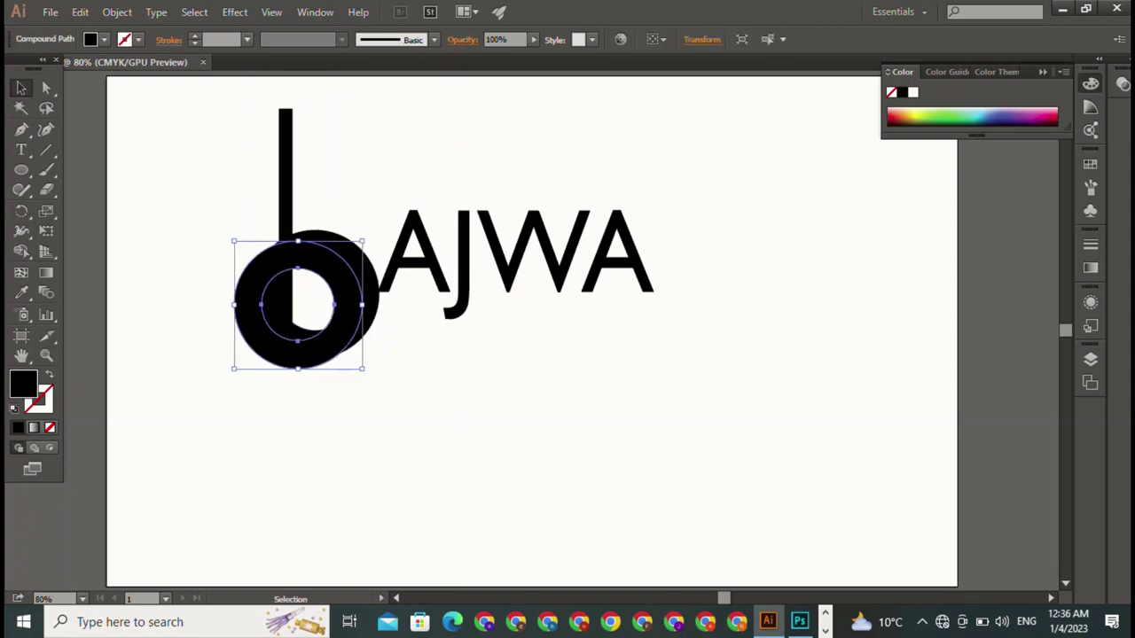
{"action": "key", "text": "ctrl+shift+z"}
{"action": "key", "text": "ctrl+shift+z"}
{"action": "key", "text": "ctrl+shift+z"}
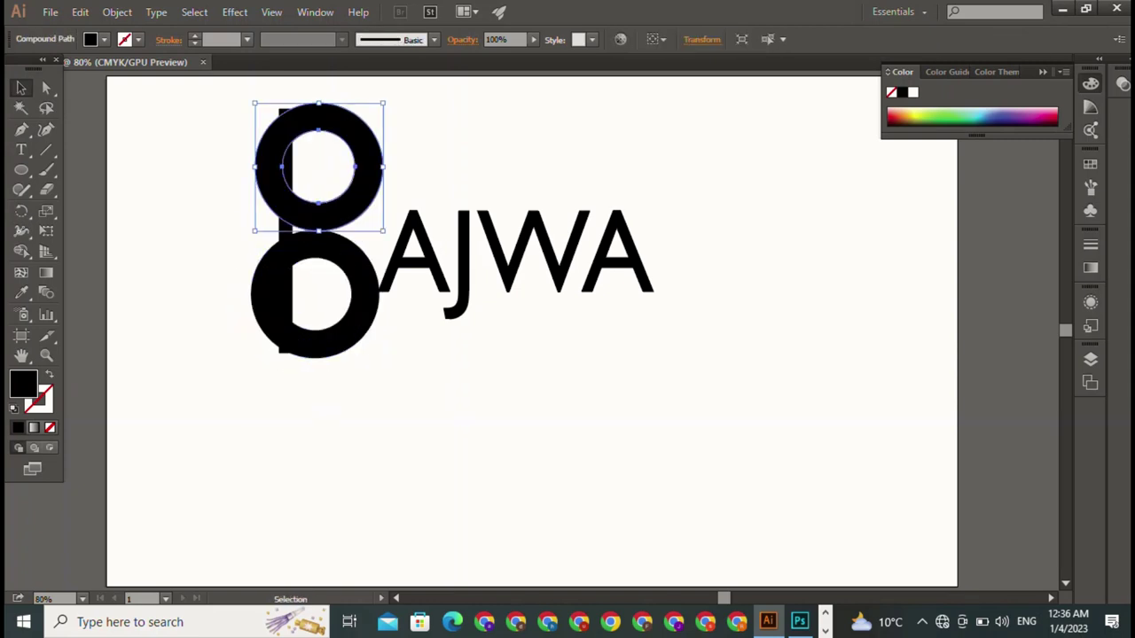
{"action": "key", "text": "ctrl+shift+z"}
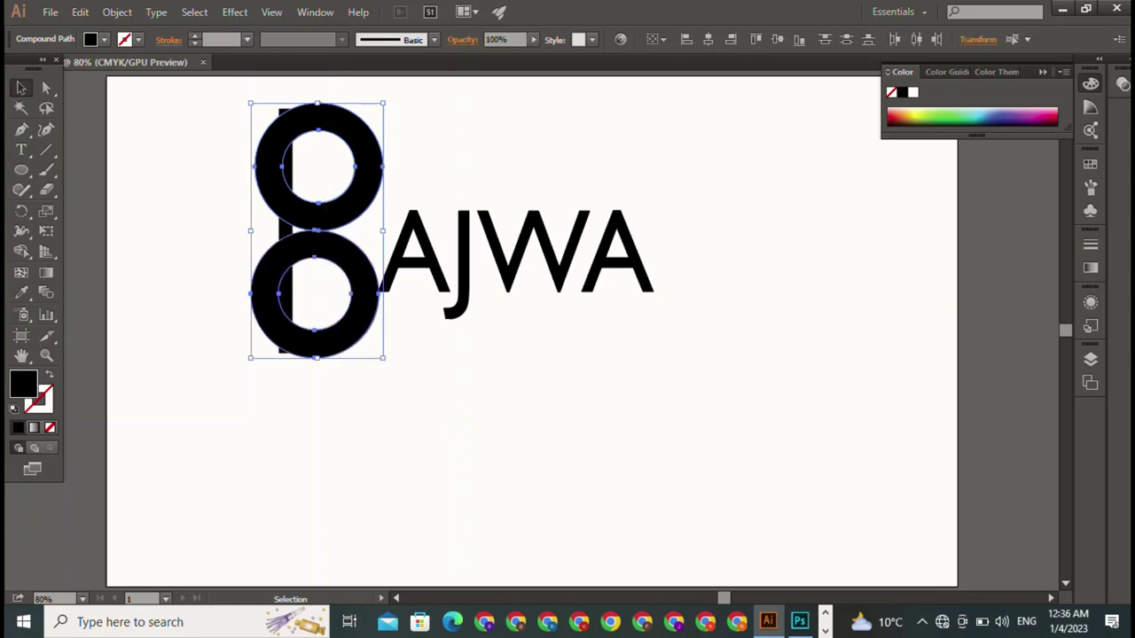
{"action": "key", "text": "ctrl+shift+z"}
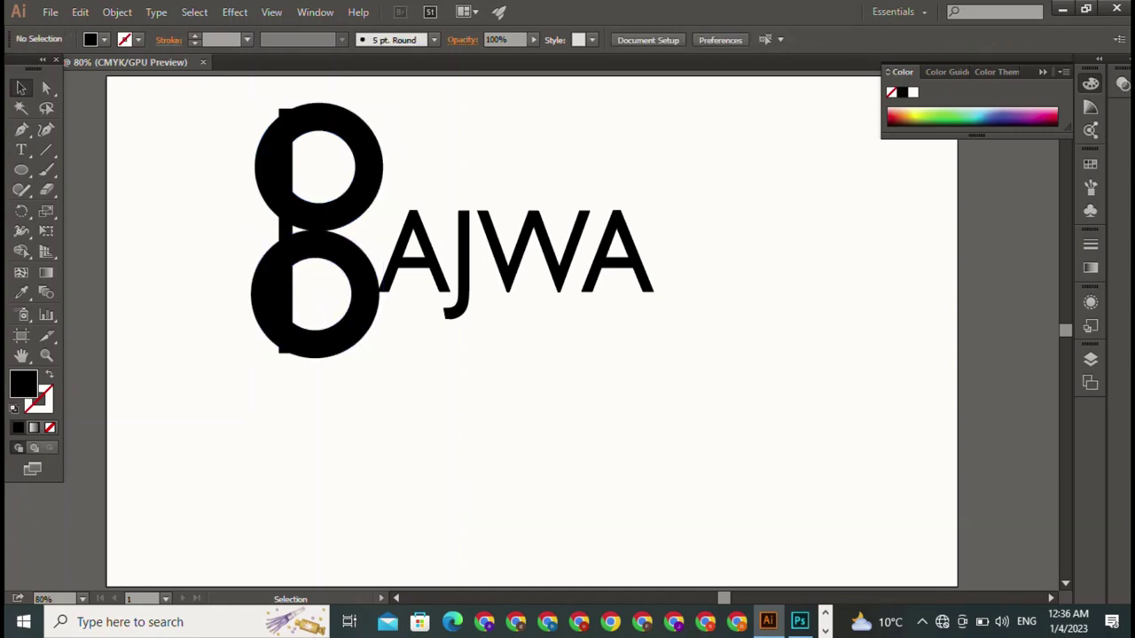
{"action": "key", "text": "ctrl+z"}
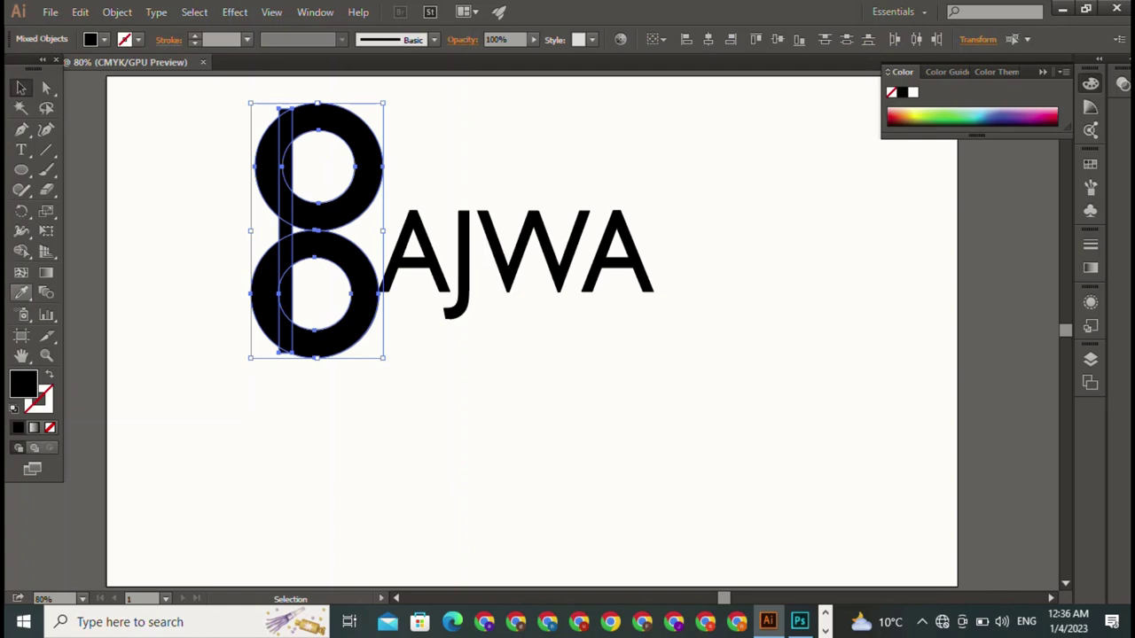
Step: Use Shape Builder to remove both left crescents and merge the stem and rings into a B
{"action": "left_click", "coordinate": [22, 251]}
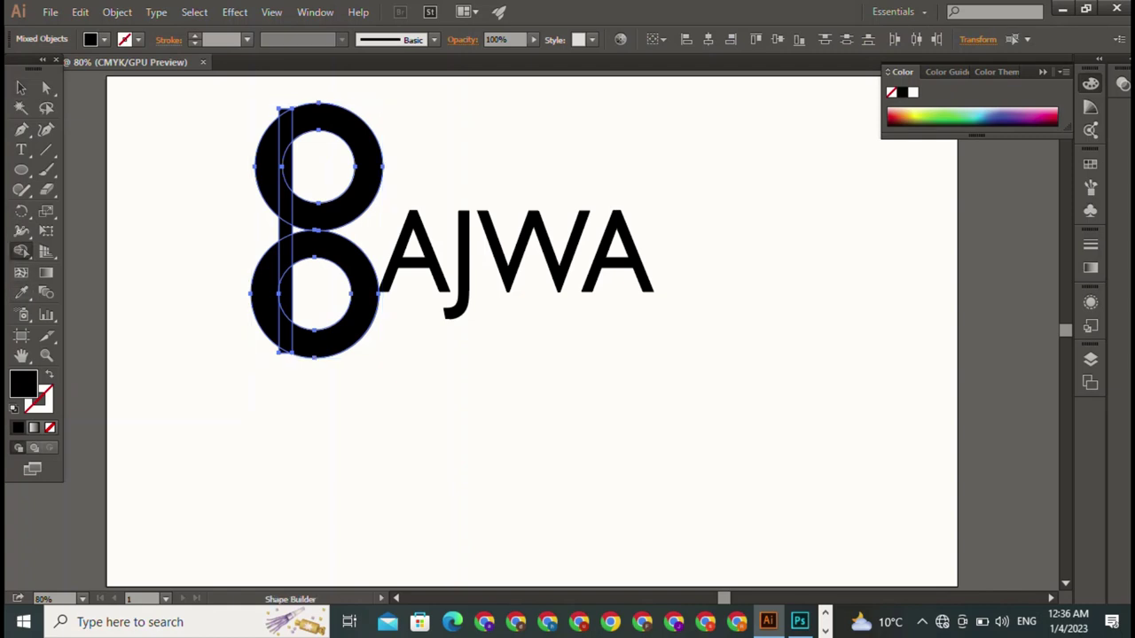
{"action": "left_click", "coordinate": [266, 167], "text": "alt"}
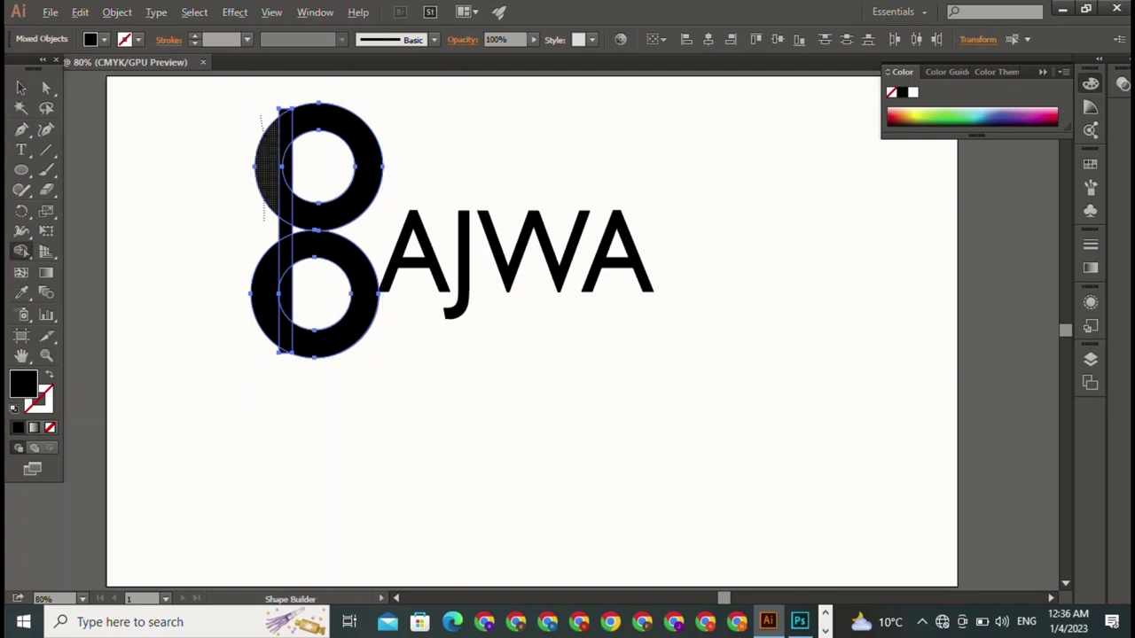
{"action": "left_click", "coordinate": [264, 293], "text": "alt"}
{"action": "left_click_drag", "start_coordinate": [285, 125], "coordinate": [286, 346]}
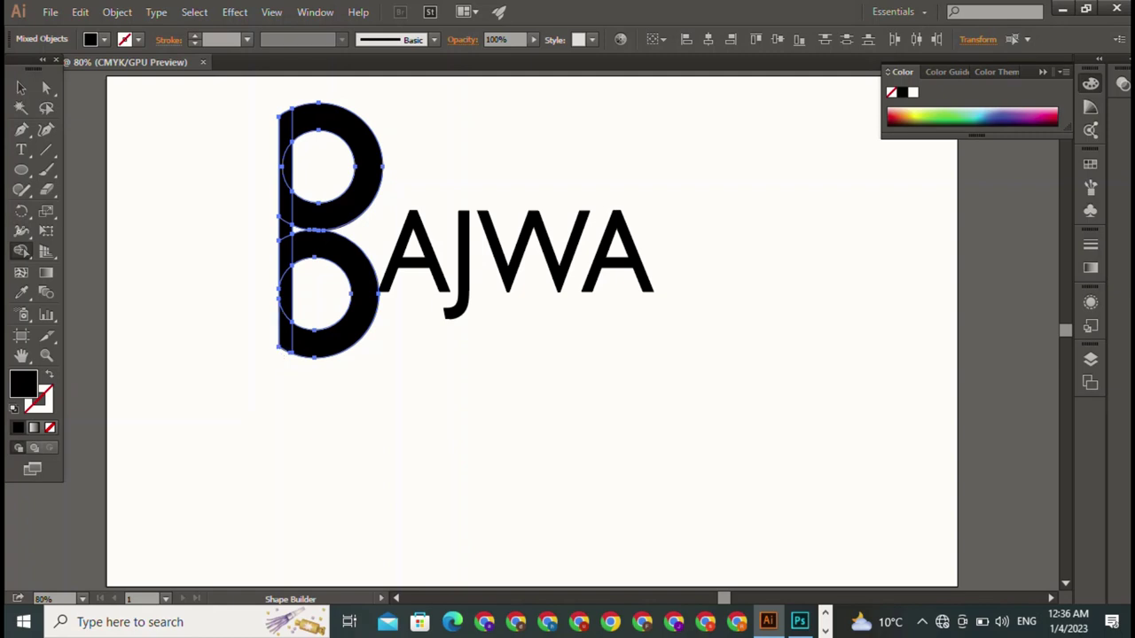
Step: Move the B about 122 px lower and shift AJWA down beside its lower bowl
{"action": "key", "text": "v"}
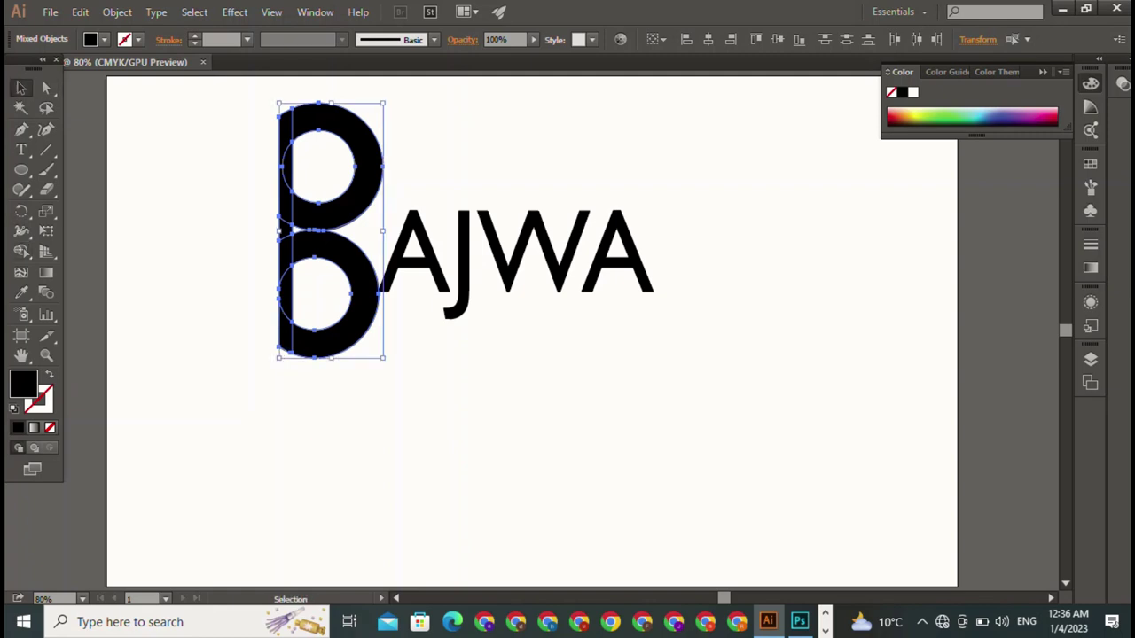
{"action": "key", "text": "ctrl+shift+a"}
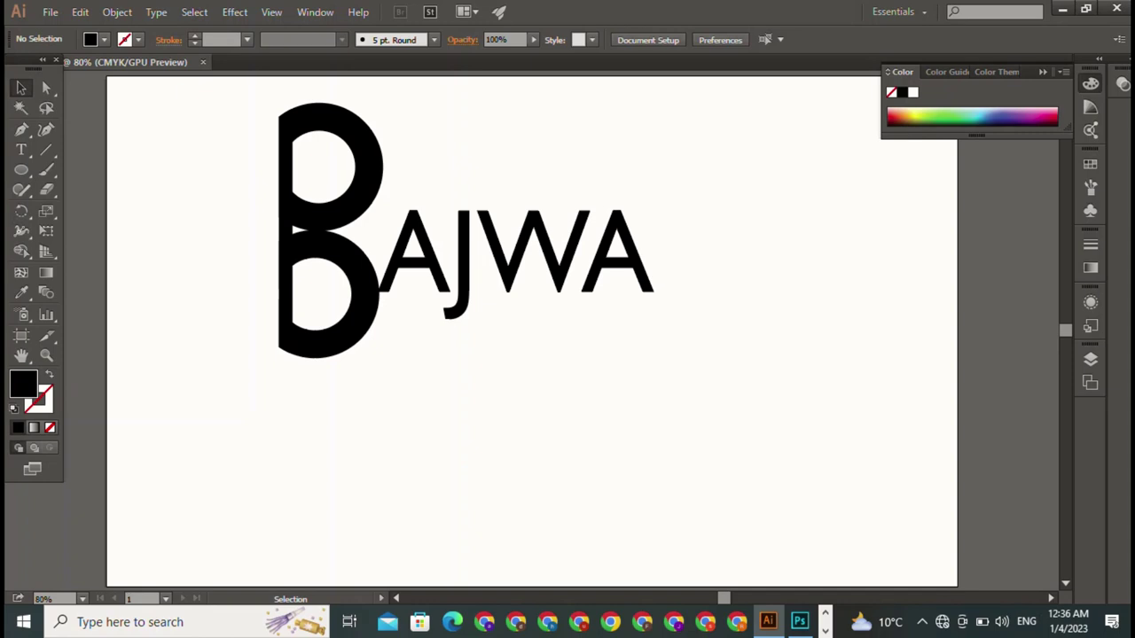
{"action": "left_click_drag", "start_coordinate": [242, 94], "coordinate": [318, 344]}
{"action": "key", "text": "a"}
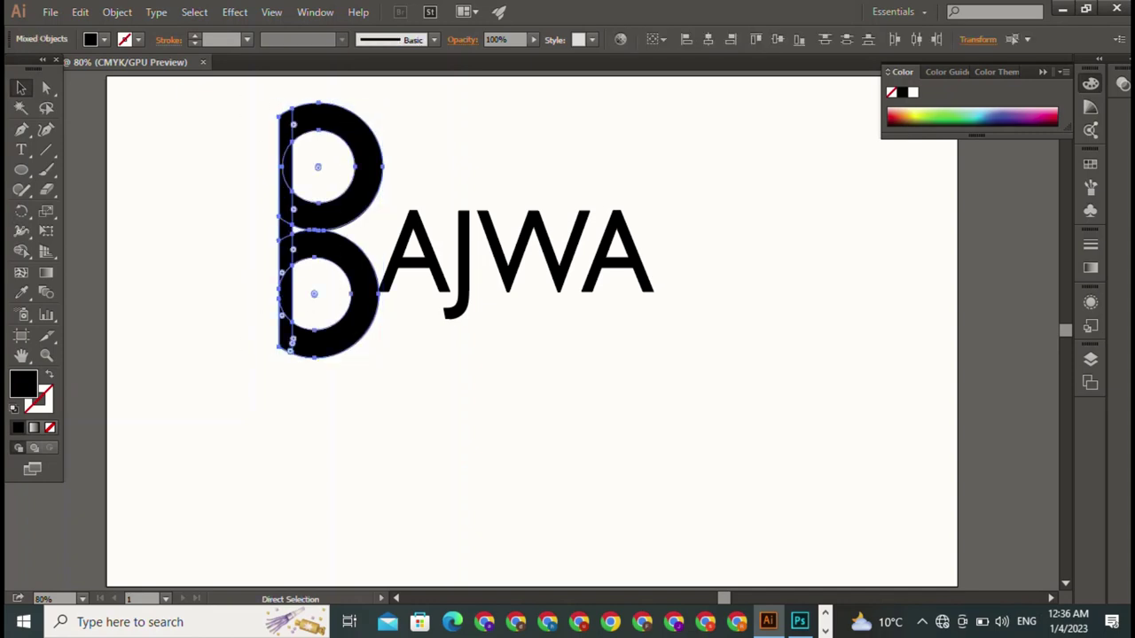
{"action": "key", "text": "ctrl+shift+a"}
{"action": "key", "text": "v"}
{"action": "left_click_drag", "start_coordinate": [355, 293], "coordinate": [358, 401]}
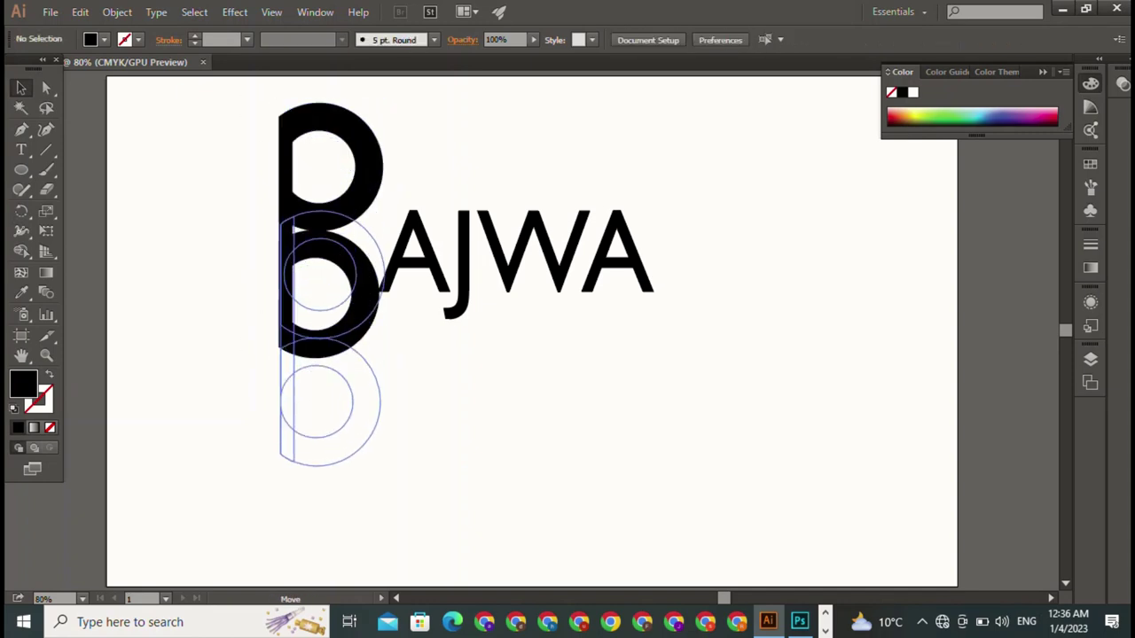
{"action": "left_click_drag", "start_coordinate": [523, 253], "coordinate": [513, 408]}
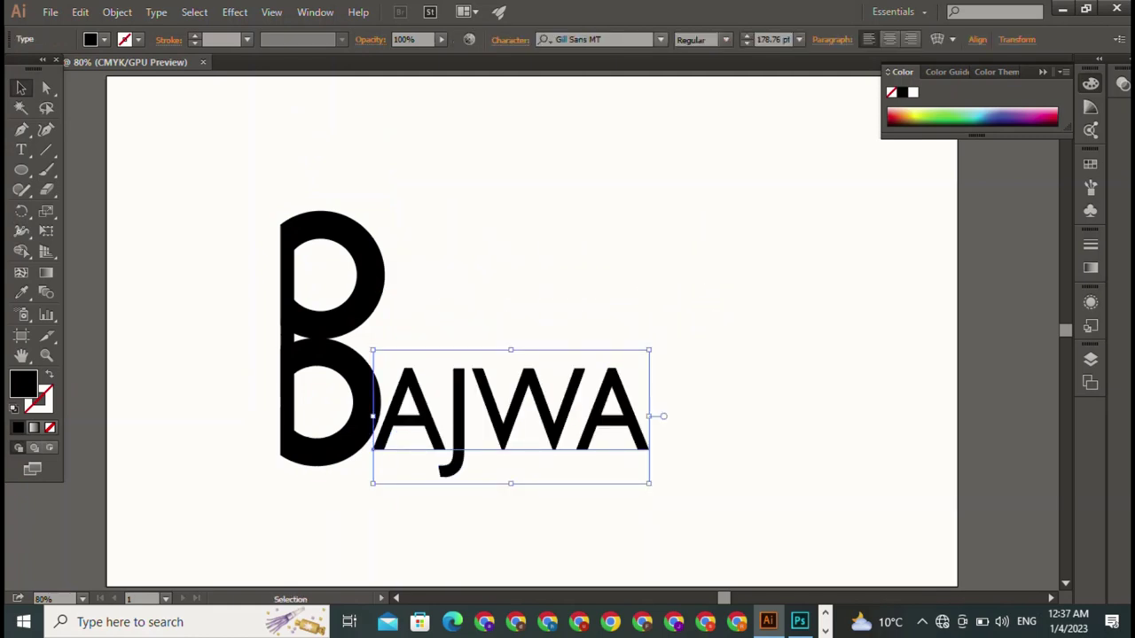
Step: Set AJWA in Goudy Stout, scale it down to 135.76 pt, and line it up along the B's bottom
{"action": "left_click", "coordinate": [660, 39]}
{"action": "key", "text": "Up"}
{"action": "key", "text": "Up"}
{"action": "key", "text": "Up"}
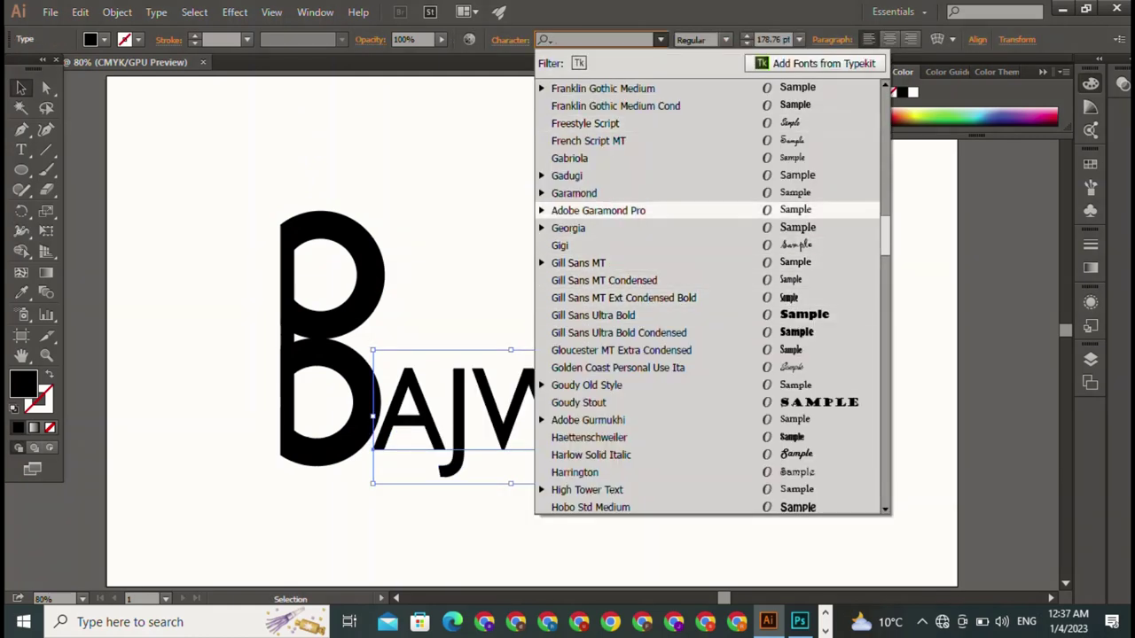
{"action": "key", "text": "Up"}
{"action": "key", "text": "Up"}
{"action": "key", "text": "Up"}
{"action": "key", "text": "Return"}
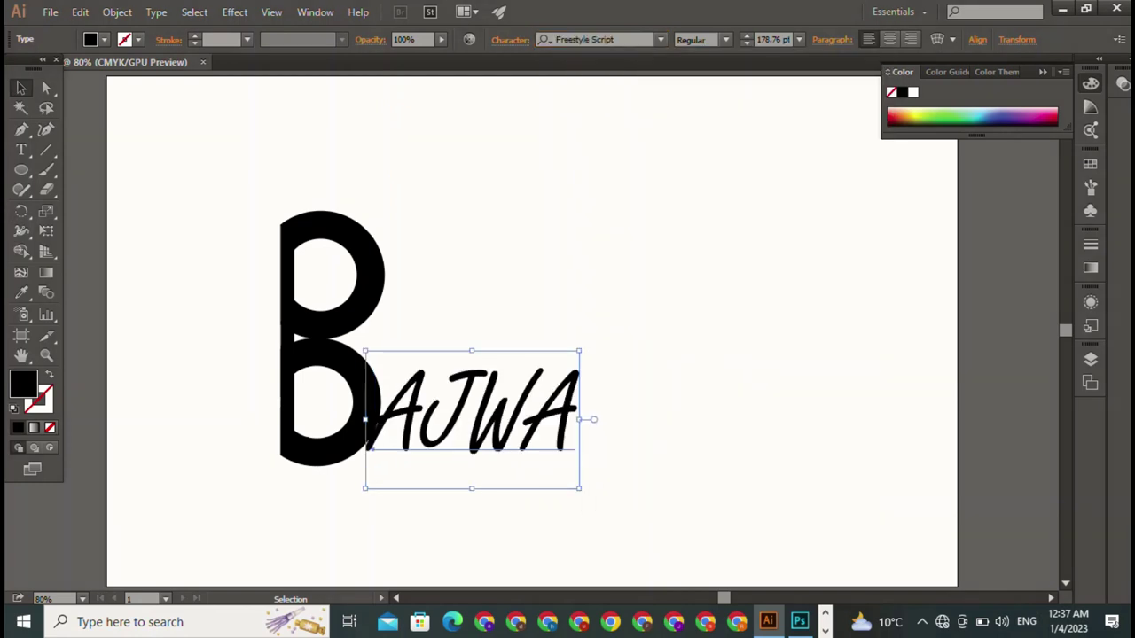
{"action": "left_click", "coordinate": [660, 39]}
{"action": "left_click", "coordinate": [585, 400]}
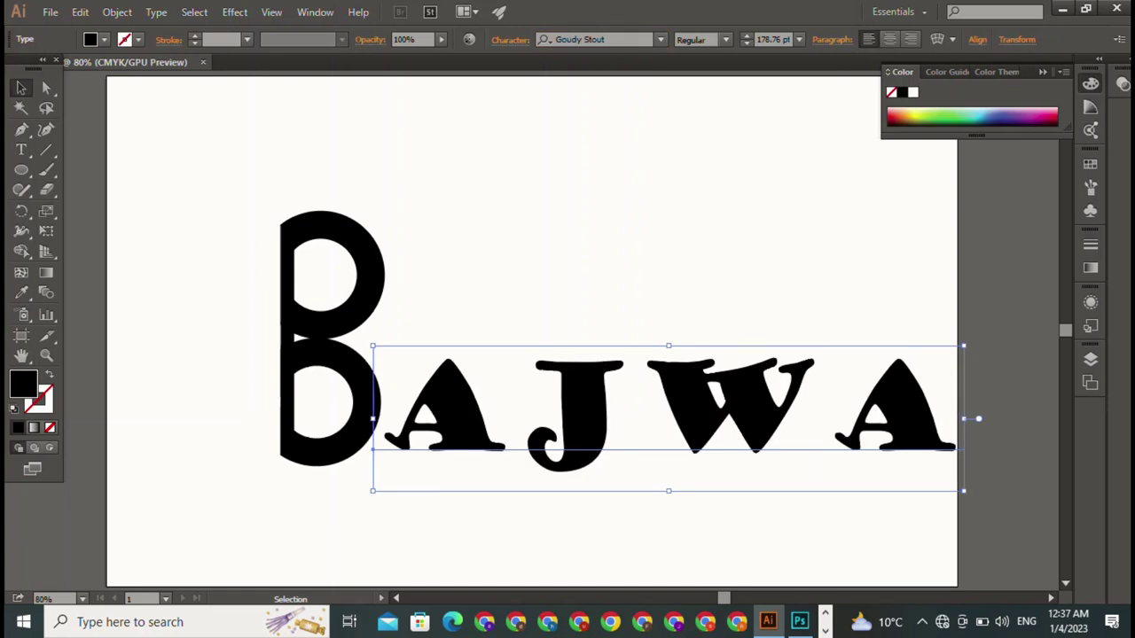
{"action": "left_click_drag", "start_coordinate": [963, 491], "coordinate": [823, 455]}
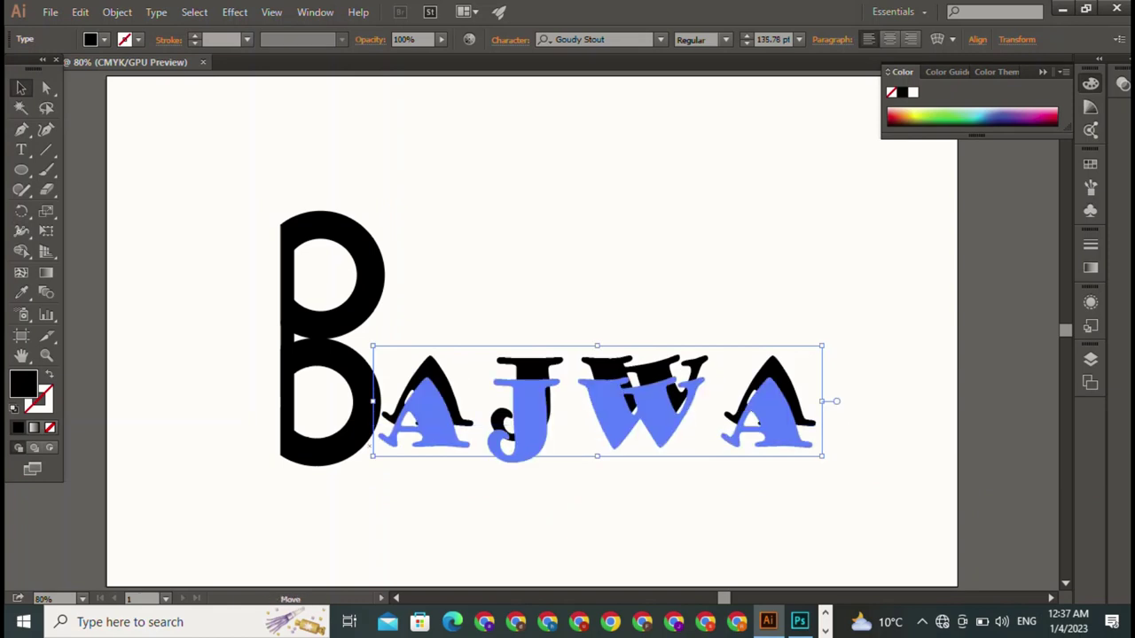
{"action": "left_click_drag", "start_coordinate": [532, 399], "coordinate": [532, 439]}
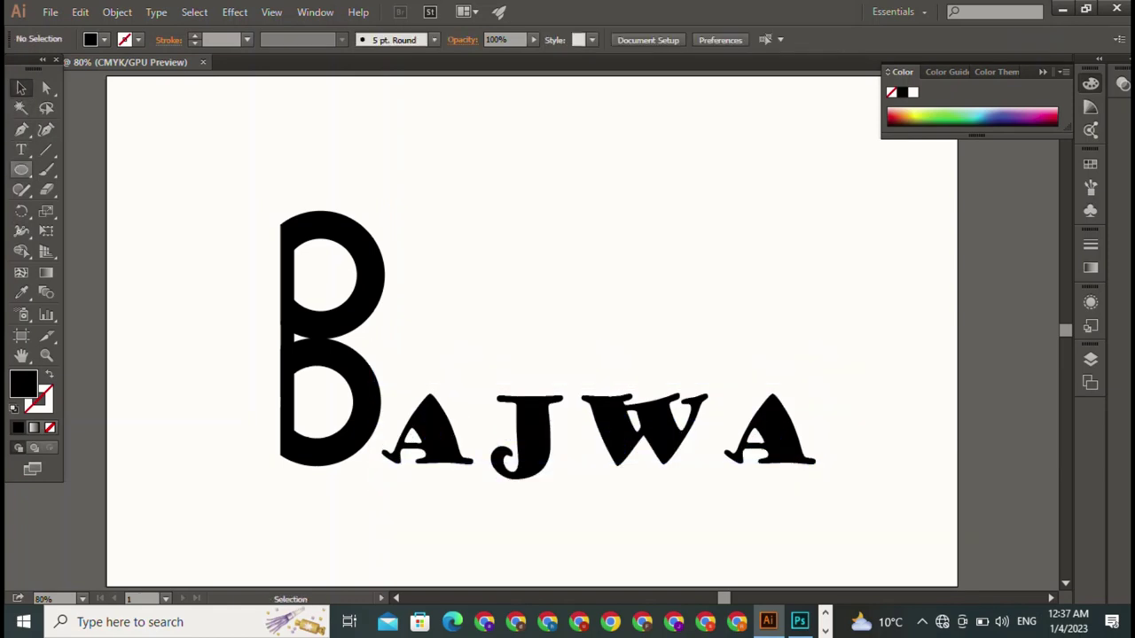
Step: Draw a square to the upper right of the B with a black stroke and no fill
{"action": "left_click_drag", "start_coordinate": [21, 169], "coordinate": [93, 169]}
{"action": "left_click_drag", "start_coordinate": [379, 124], "coordinate": [548, 291]}
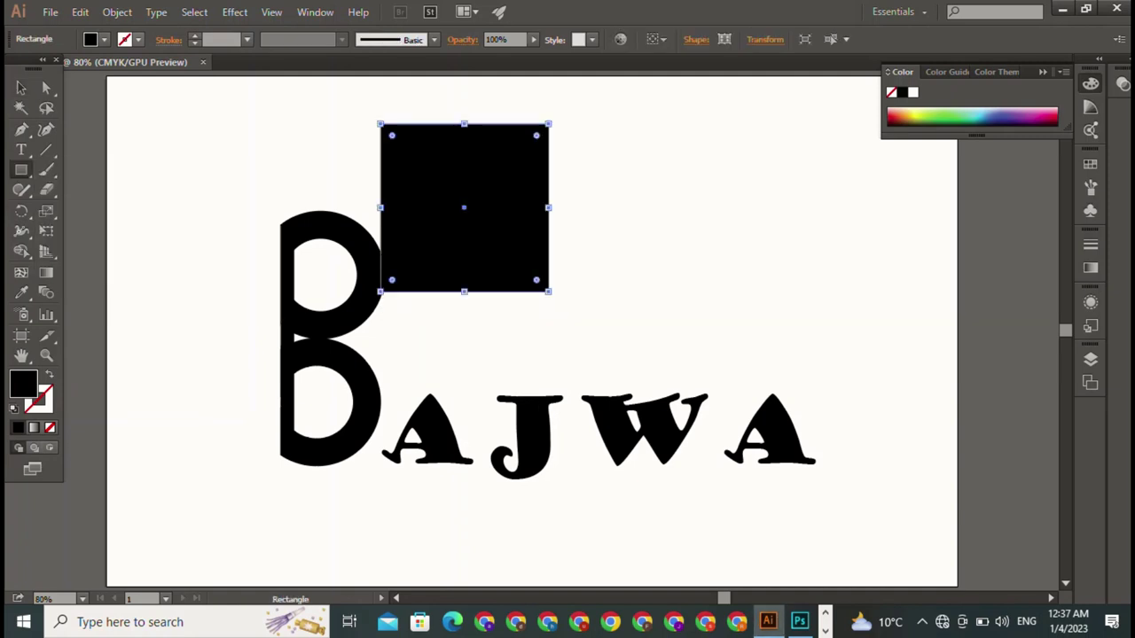
{"action": "left_click", "coordinate": [138, 39]}
{"action": "left_click", "coordinate": [26, 116]}
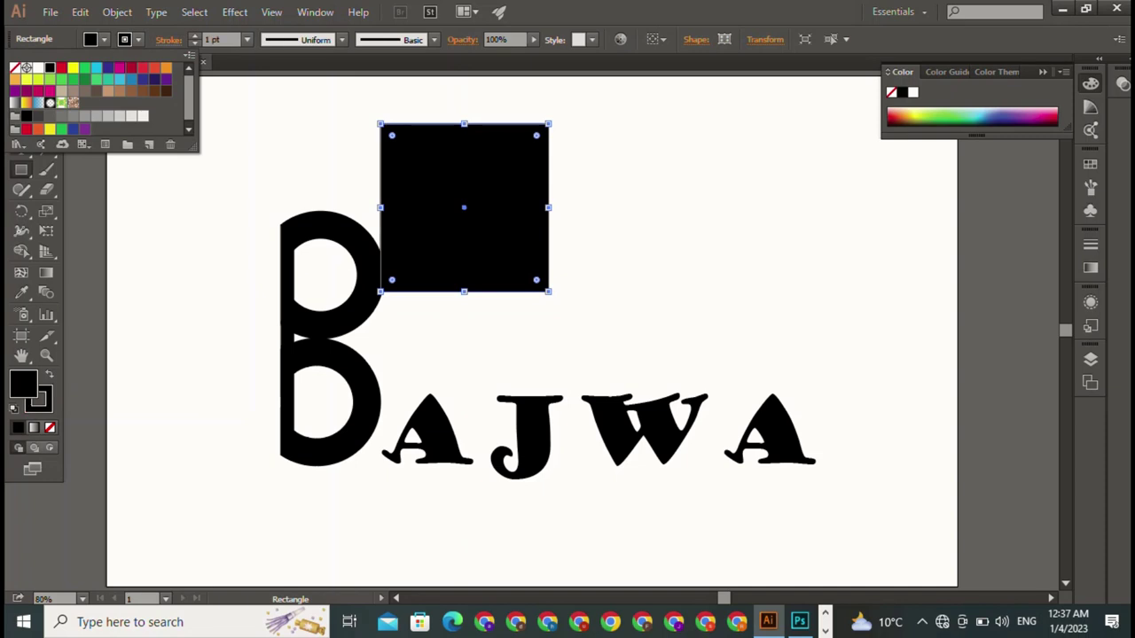
{"action": "key", "text": "Escape"}
{"action": "left_click", "coordinate": [103, 39]}
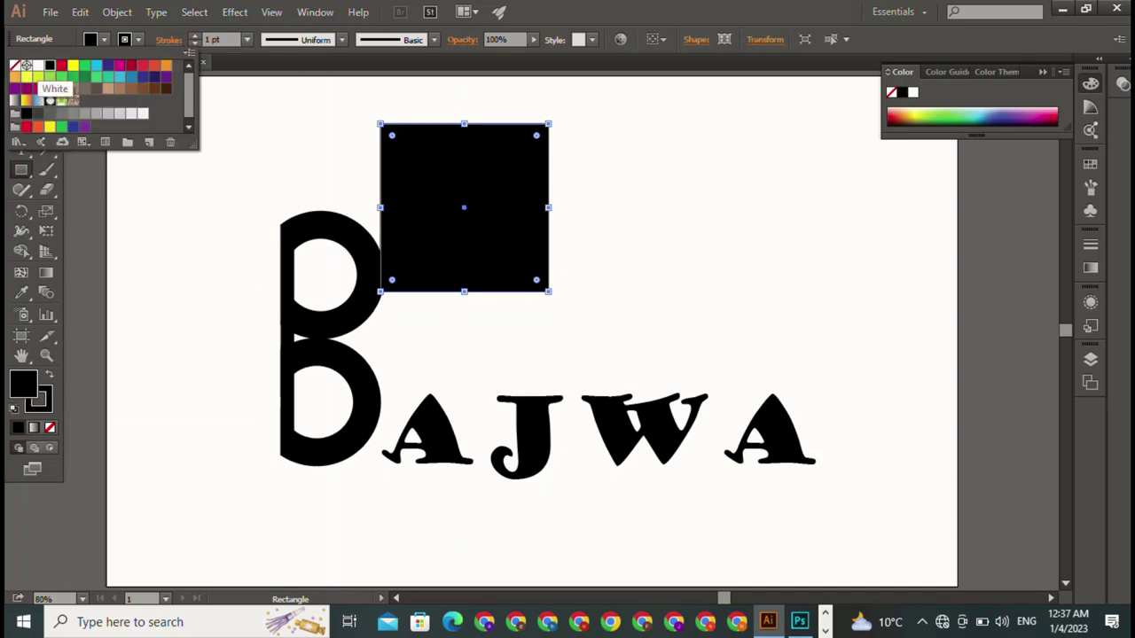
{"action": "left_click", "coordinate": [15, 65]}
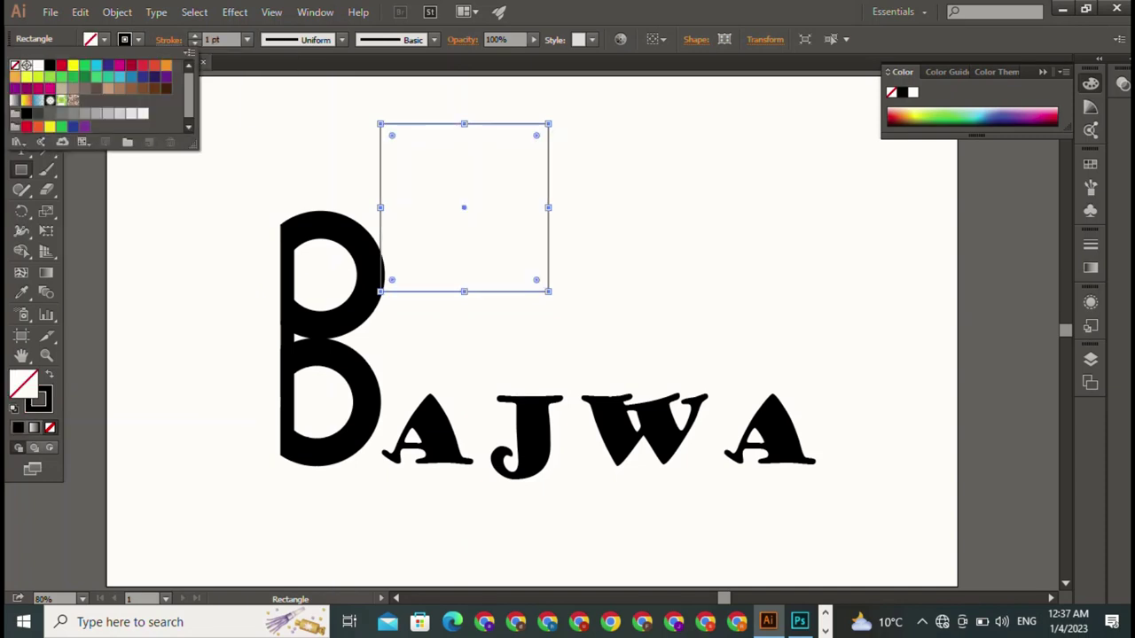
{"action": "key", "text": "Escape"}
Step: Give the square's outline a 3 pt weight and a tapered width profile
{"action": "left_click", "coordinate": [194, 35]}
{"action": "left_click", "coordinate": [194, 34]}
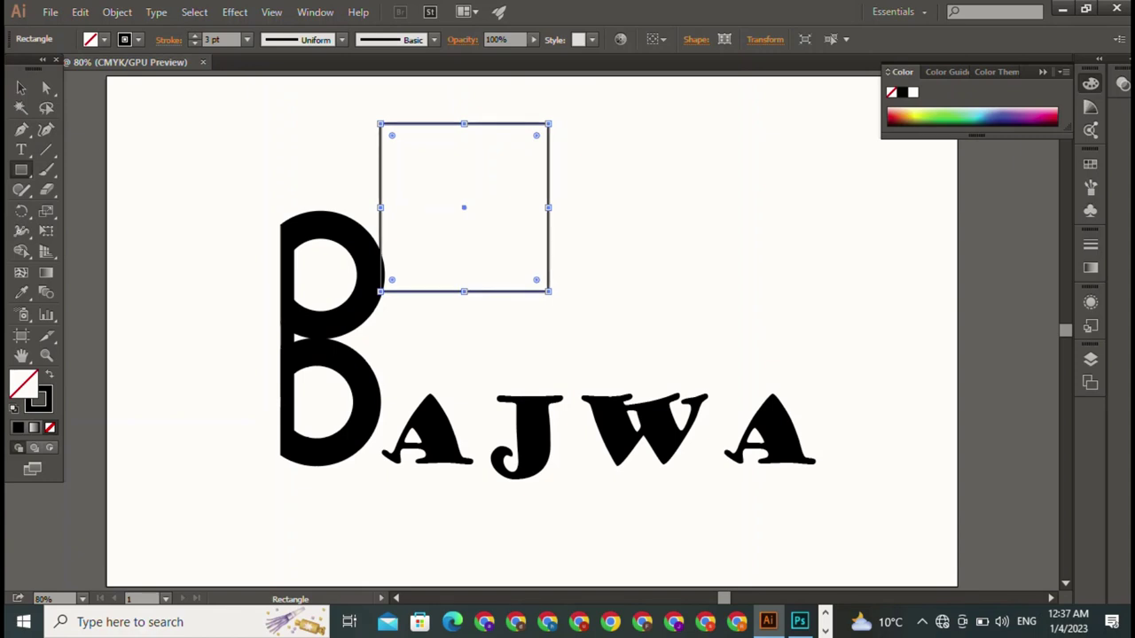
{"action": "left_click", "coordinate": [341, 39]}
{"action": "left_click", "coordinate": [293, 92]}
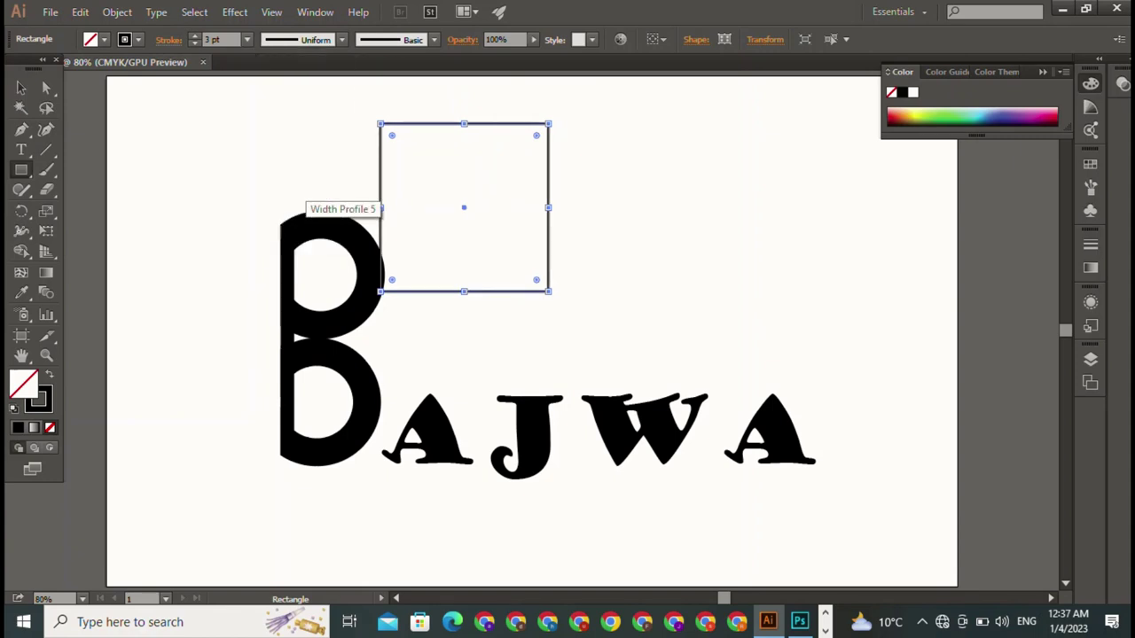
{"action": "key", "text": "v"}
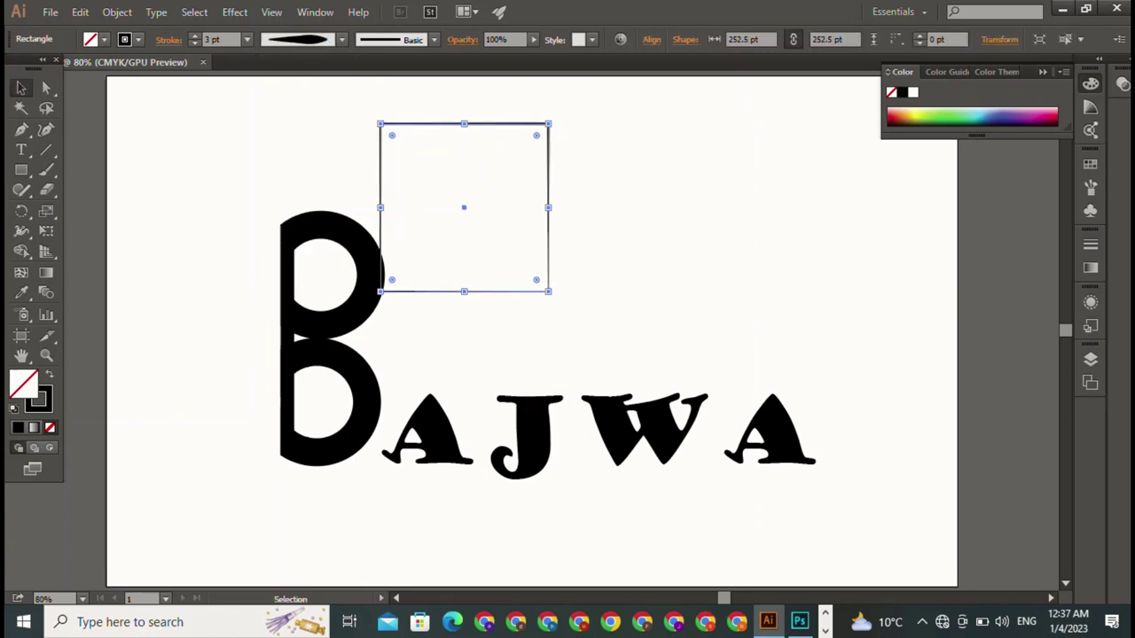
{"action": "key", "text": "ctrl+shift+a"}
Step: Alt-drag copies of the hollow square to form a third offset, overlapping frame
{"action": "left_click", "coordinate": [548, 204]}
{"action": "left_click_drag", "start_coordinate": [478, 186], "coordinate": [485, 207]}
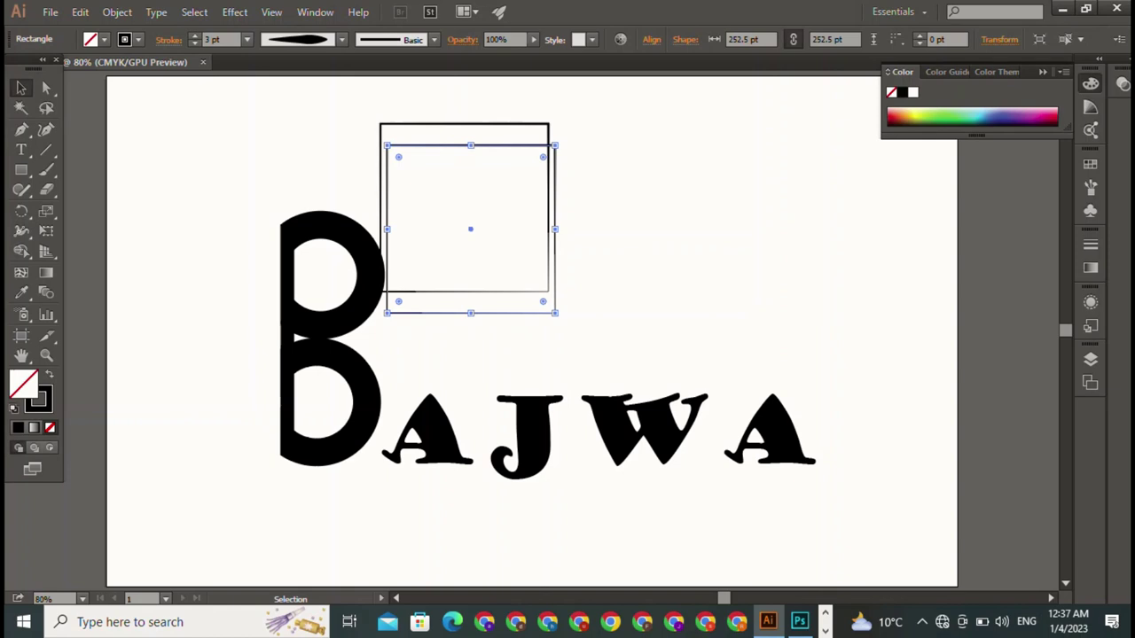
{"action": "key", "text": "ctrl+shift+a"}
{"action": "mouse_move", "coordinate": [470, 229]}
{"action": "left_mouse_down"}
{"action": "mouse_move", "coordinate": [435, 204]}
{"action": "mouse_move", "coordinate": [447, 194]}
{"action": "left_mouse_up"}
{"action": "key", "text": "ctrl+shift+a"}
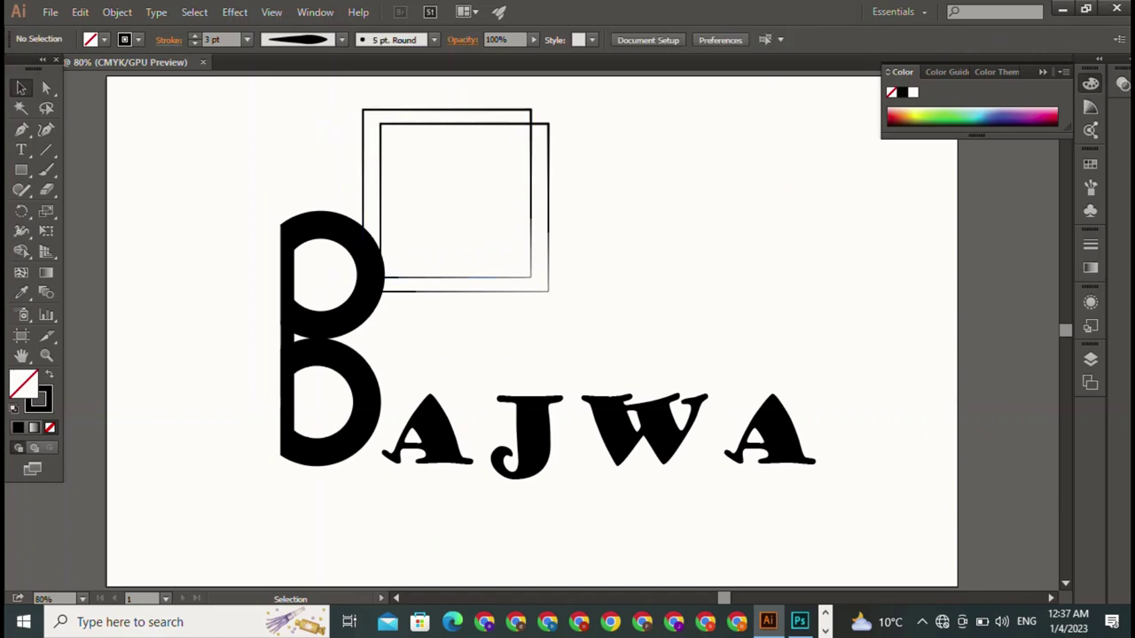
{"action": "mouse_move", "coordinate": [447, 194]}
{"action": "left_mouse_down"}
{"action": "mouse_move", "coordinate": [493, 193]}
{"action": "mouse_move", "coordinate": [481, 193]}
{"action": "left_mouse_up"}
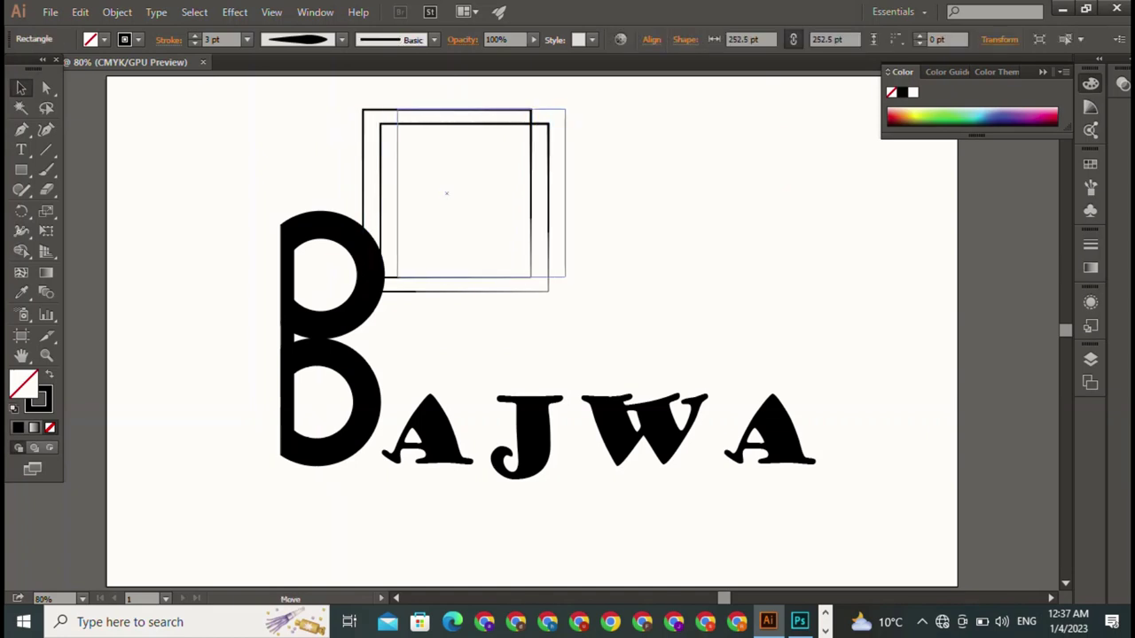
{"action": "key", "text": "alt"}
{"action": "left_click_drag", "start_coordinate": [482, 194], "coordinate": [482, 193]}
{"action": "key", "text": "ctrl+shift+a"}
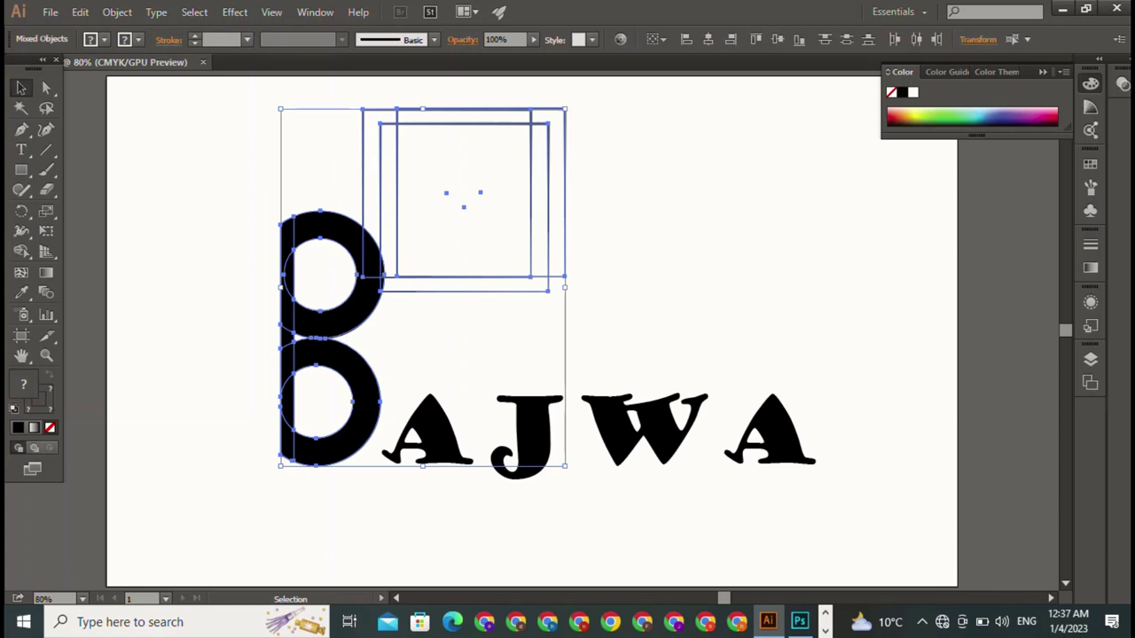
Step: Marquee-select the three square frames, then select the B and AJWA lettering instead
{"action": "left_click_drag", "start_coordinate": [621, 113], "coordinate": [493, 168]}
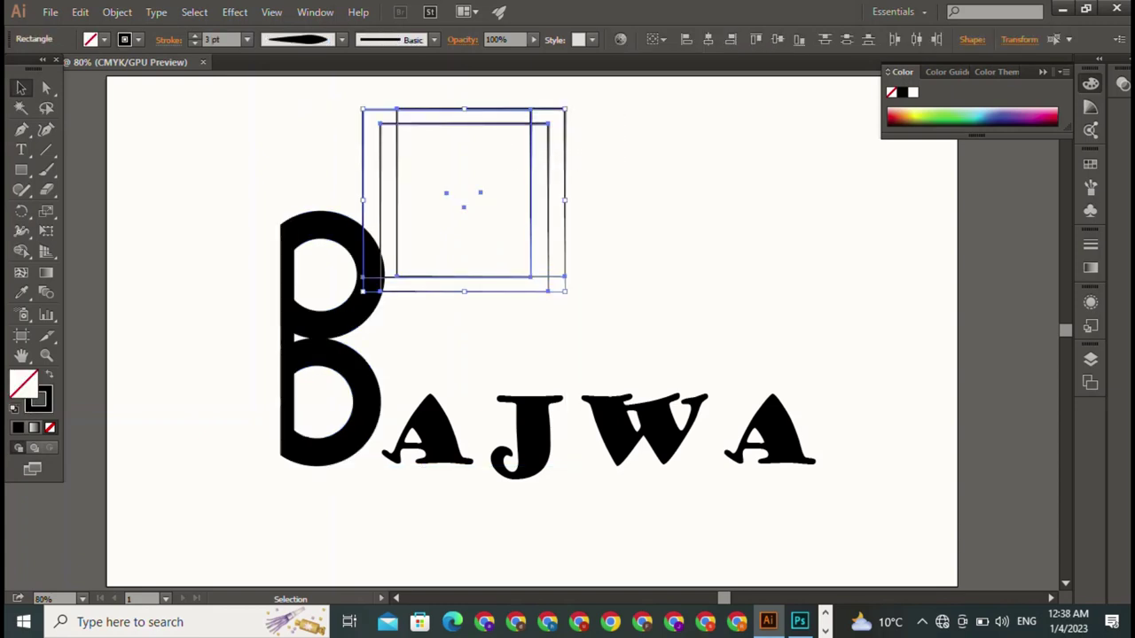
{"action": "key", "text": "ctrl+shift+a"}
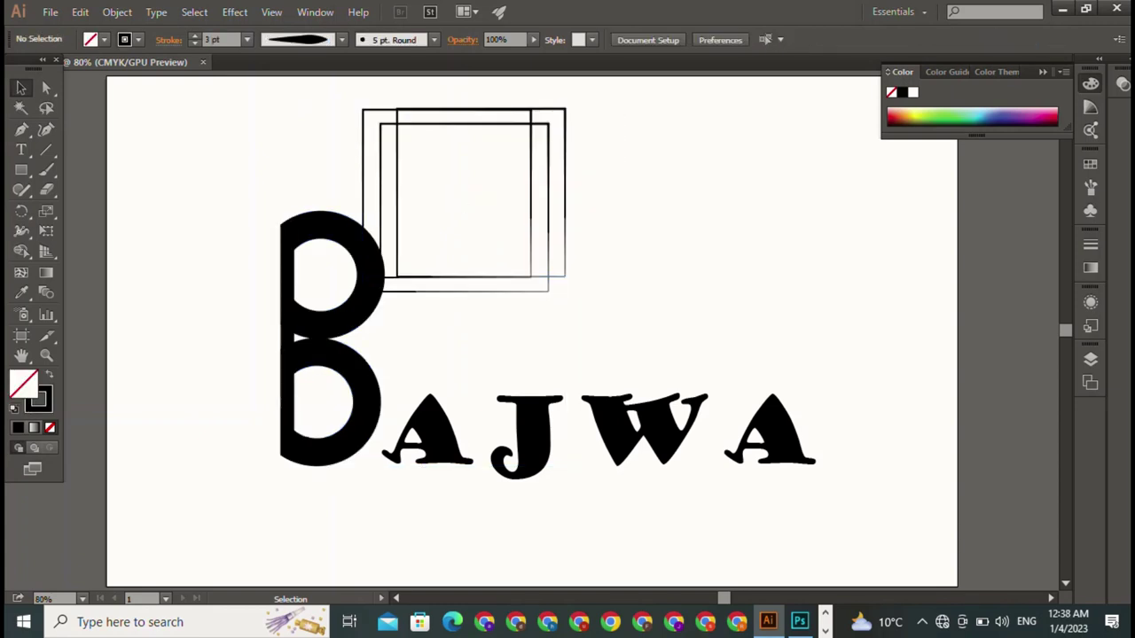
{"action": "left_click_drag", "start_coordinate": [223, 347], "coordinate": [762, 523]}
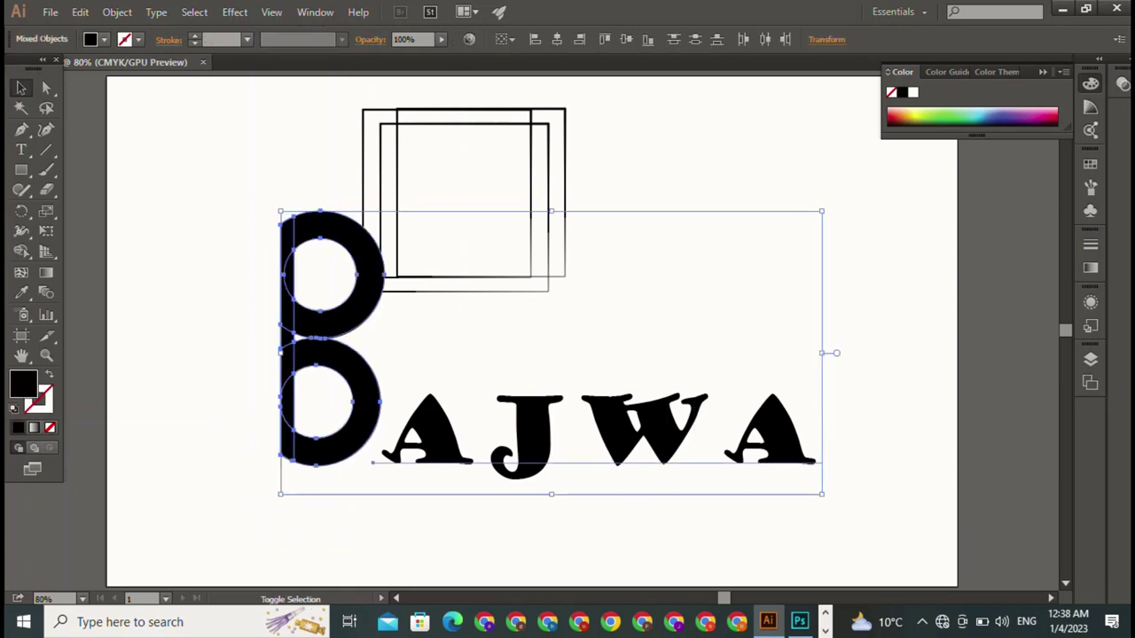
Step: Shrink the B and AJWA lettering and move it inside the square frames
{"action": "left_click_drag", "start_coordinate": [822, 211], "coordinate": [409, 427]}
{"action": "left_click_drag", "start_coordinate": [344, 478], "coordinate": [470, 212]}
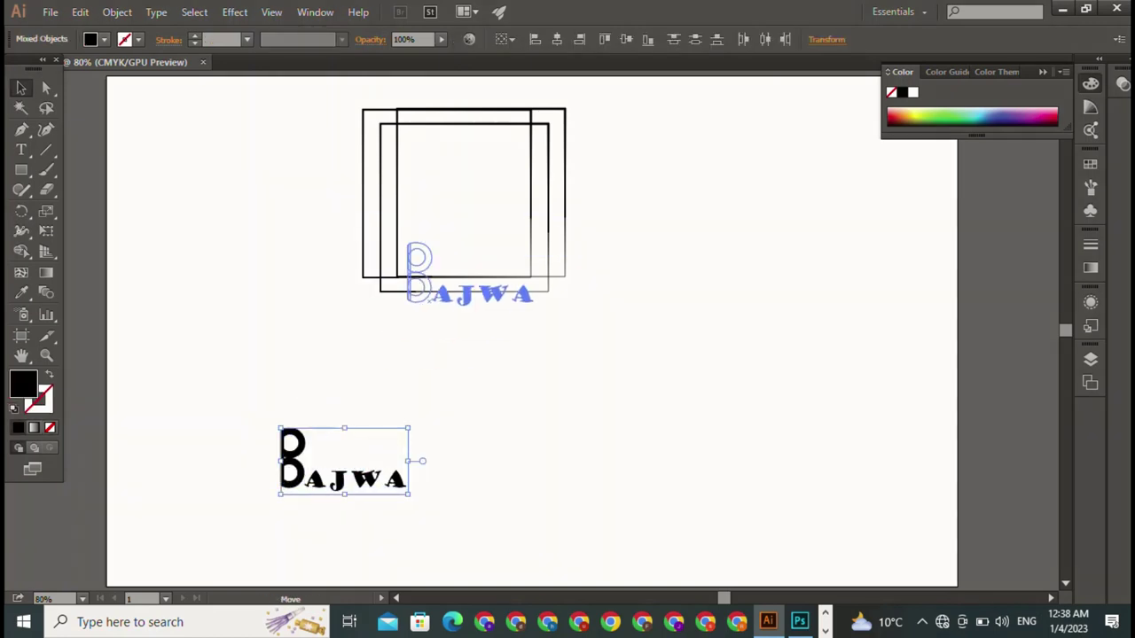
{"action": "left_click", "coordinate": [470, 319]}
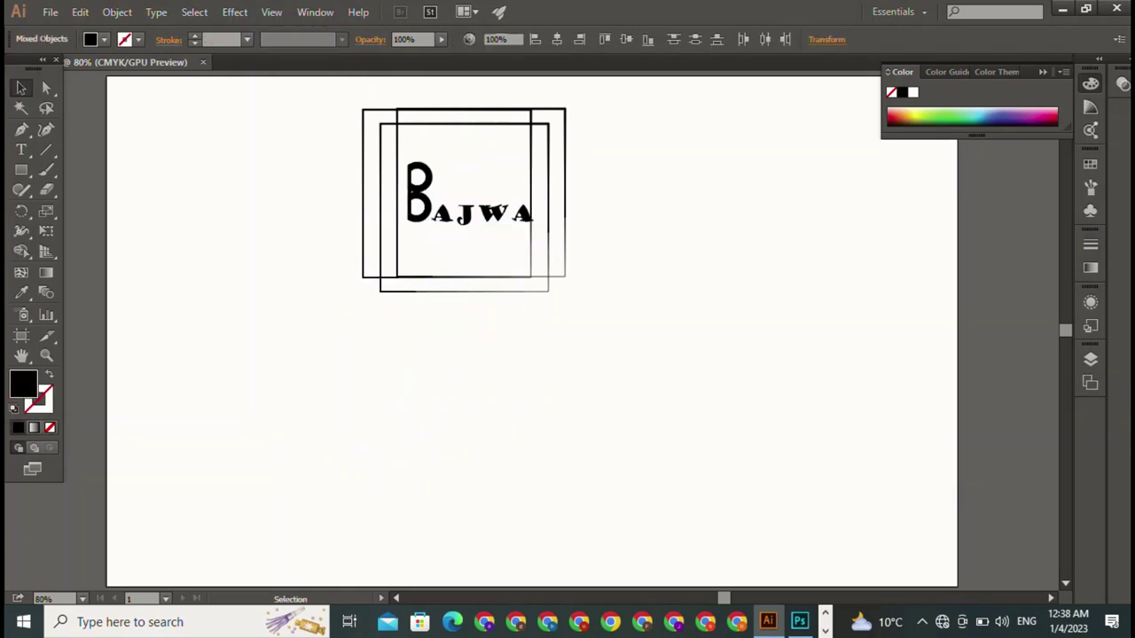
{"action": "mouse_move", "coordinate": [420, 177]}
{"action": "left_mouse_down"}
{"action": "mouse_move", "coordinate": [421, 190]}
{"action": "mouse_move", "coordinate": [419, 178]}
{"action": "left_mouse_up"}
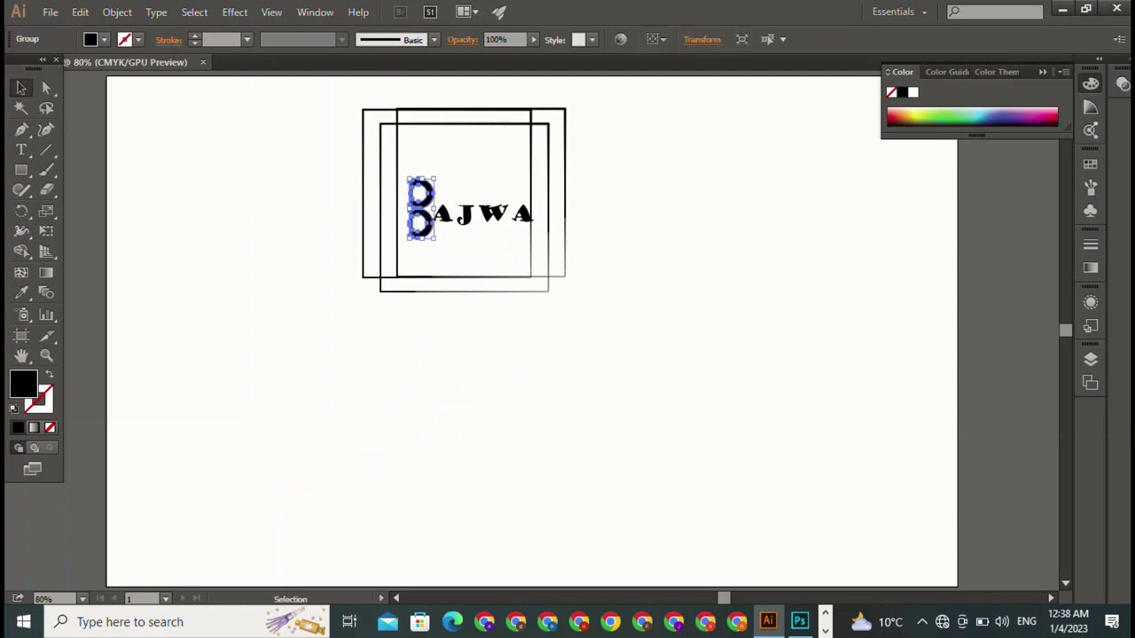
{"action": "key", "text": "ctrl+shift+a"}
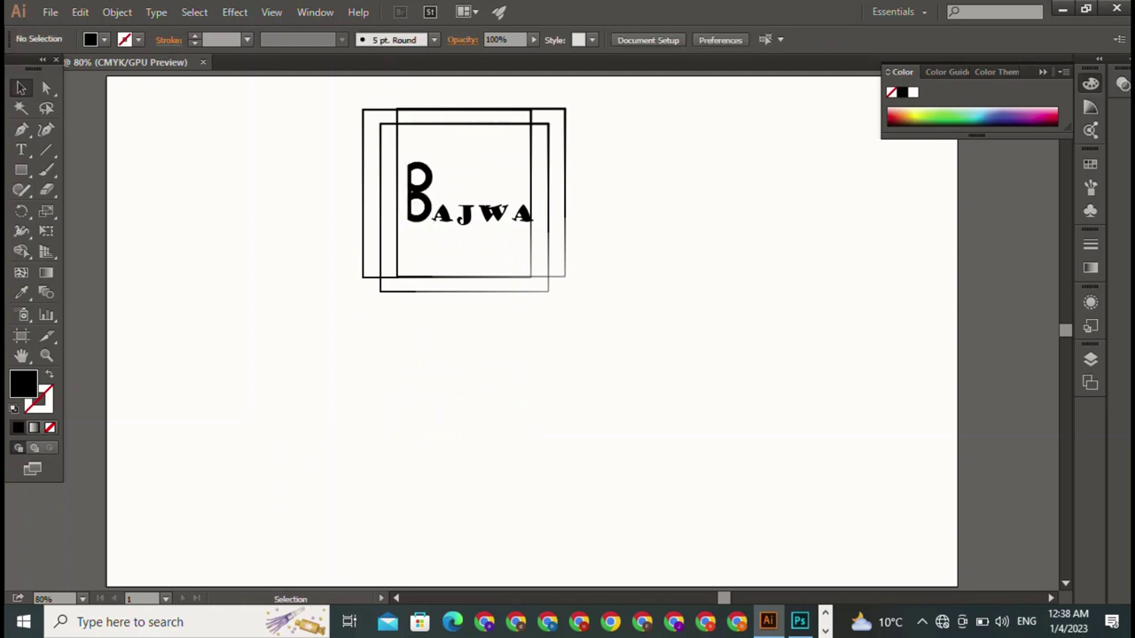
Step: Select AJWA and the B together and lower them within the frames
{"action": "key", "text": "ctrl+a"}
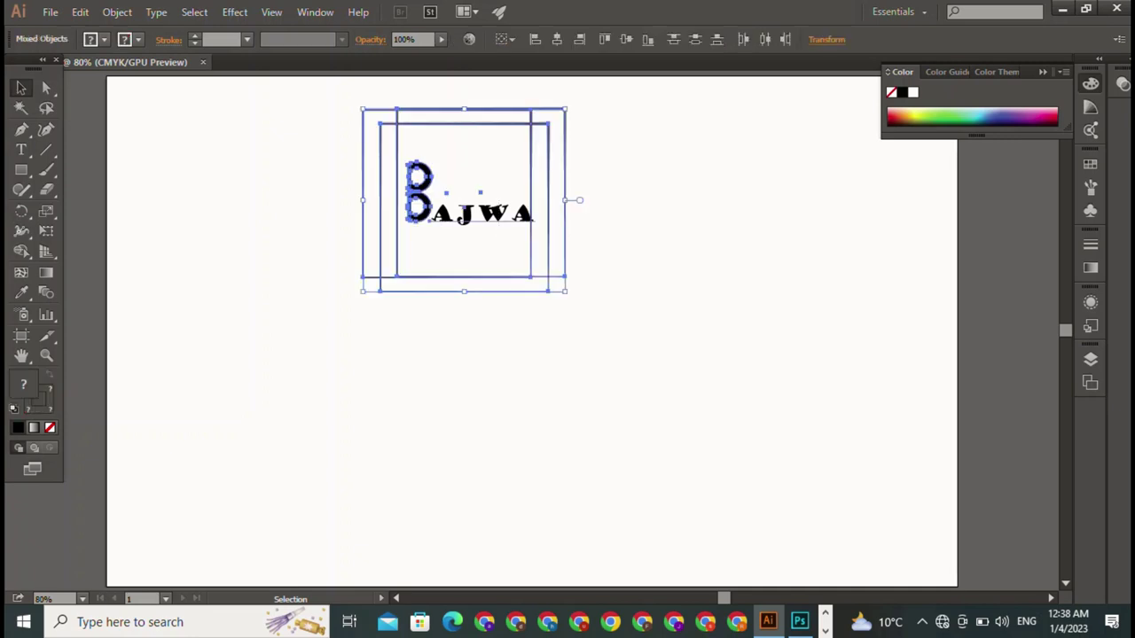
{"action": "key", "text": "ctrl+shift+a"}
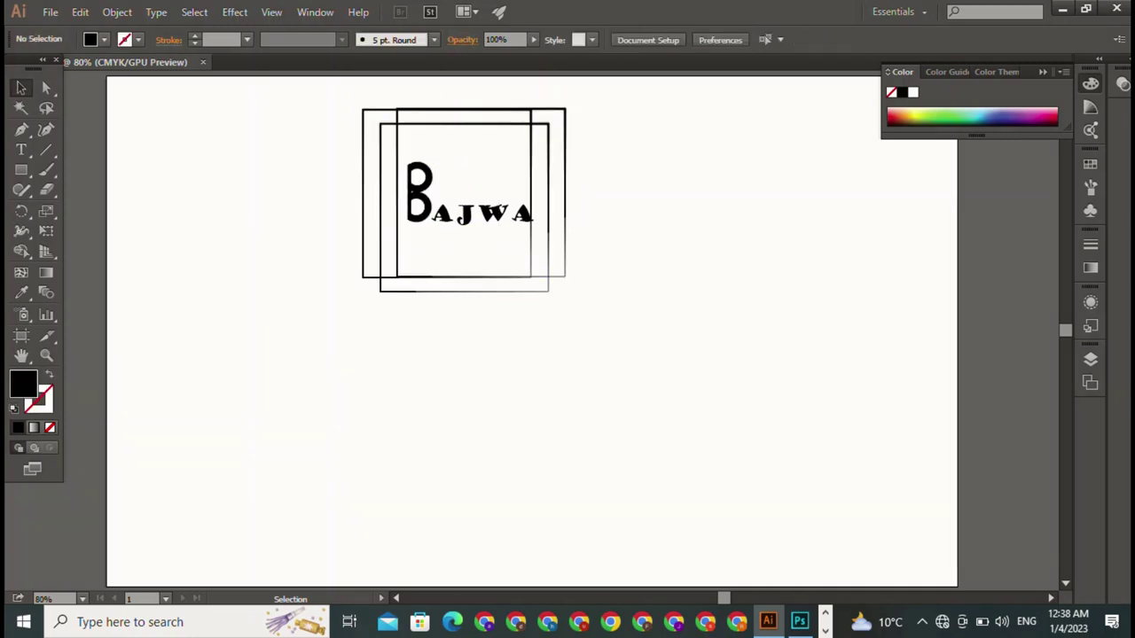
{"action": "left_click", "coordinate": [484, 213]}
{"action": "key", "text": "shift"}
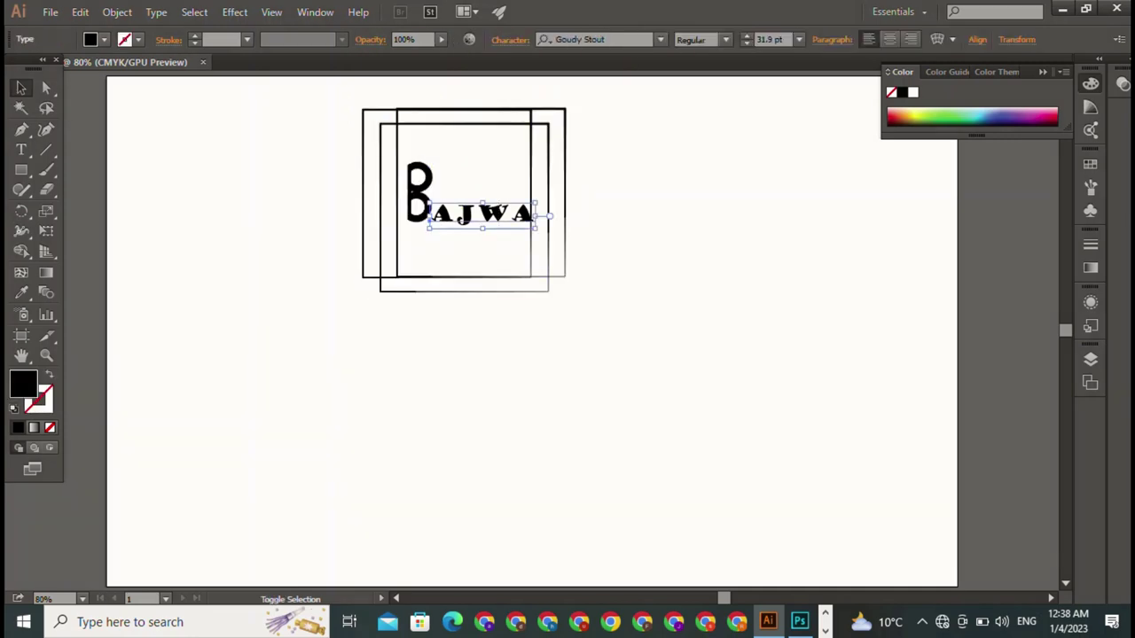
{"action": "left_click", "coordinate": [418, 191], "text": "shift"}
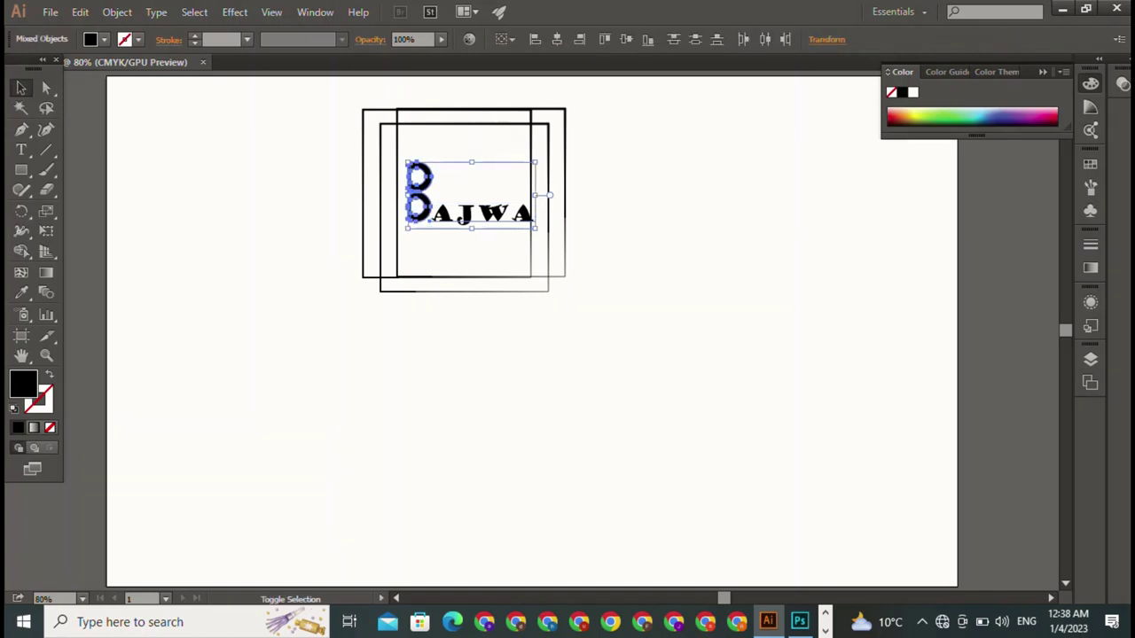
{"action": "mouse_move", "coordinate": [536, 163]}
{"action": "left_mouse_down"}
{"action": "mouse_move", "coordinate": [547, 156]}
{"action": "mouse_move", "coordinate": [531, 165]}
{"action": "left_mouse_up"}
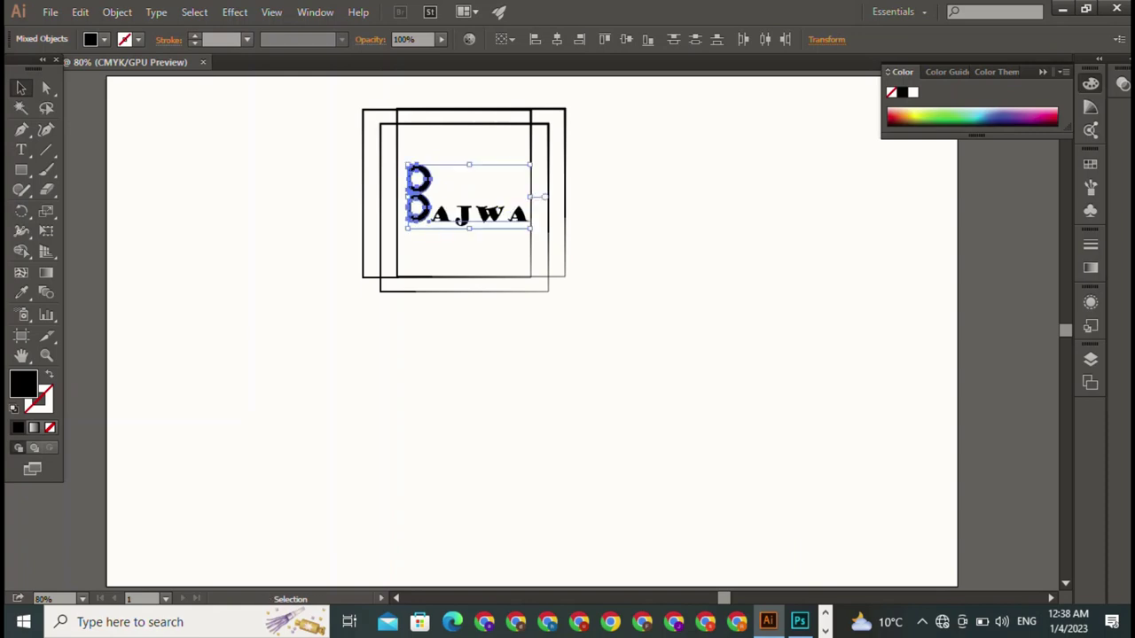
{"action": "left_click_drag", "start_coordinate": [461, 213], "coordinate": [460, 234]}
{"action": "left_click", "coordinate": [434, 250]}
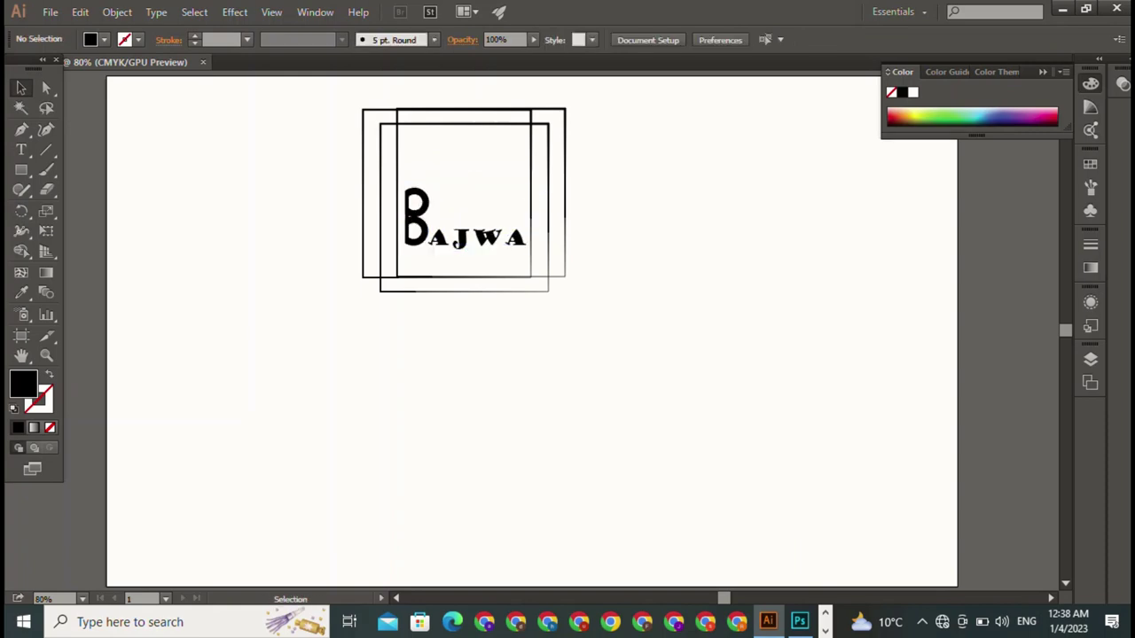
Step: Move the frames and lettering down together toward the artboard centre
{"action": "left_click_drag", "start_coordinate": [350, 99], "coordinate": [583, 330]}
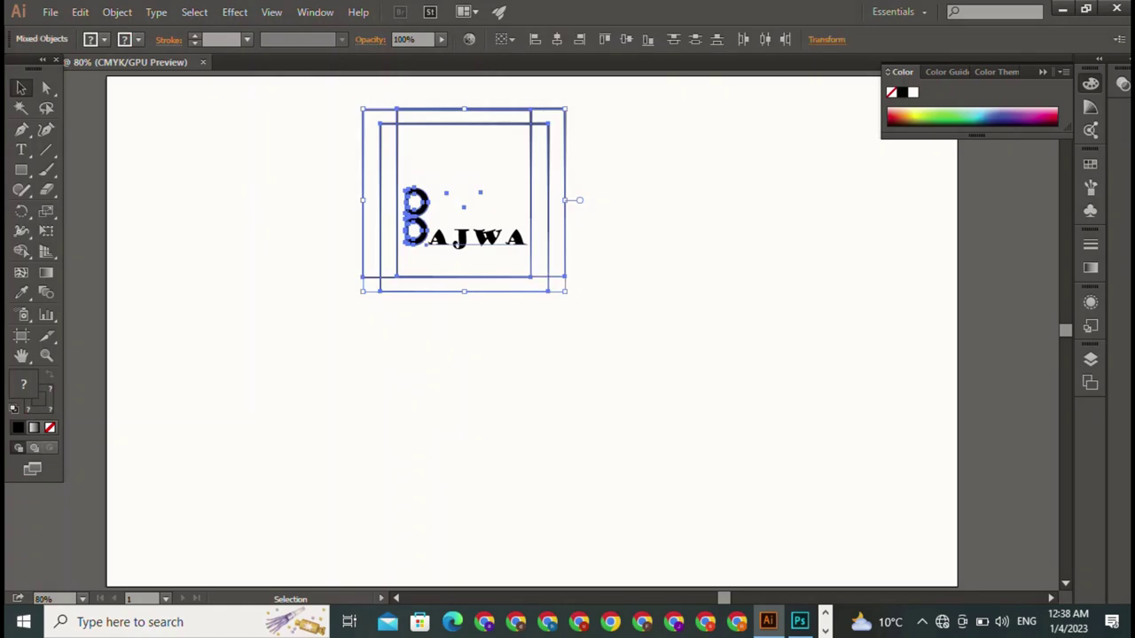
{"action": "left_click_drag", "start_coordinate": [479, 236], "coordinate": [484, 377]}
{"action": "key", "text": "ctrl+shift+a"}
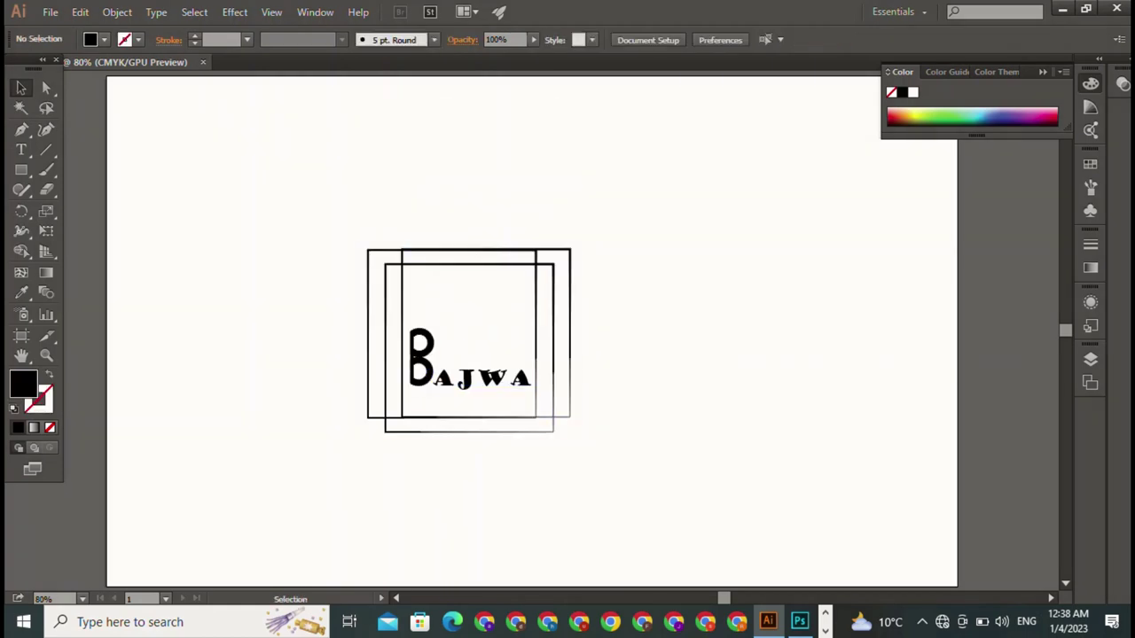
Step: Enlarge the B to nearly frame height, nudge it left, and place AJWA beside its lower bowl
{"action": "left_click", "coordinate": [421, 355]}
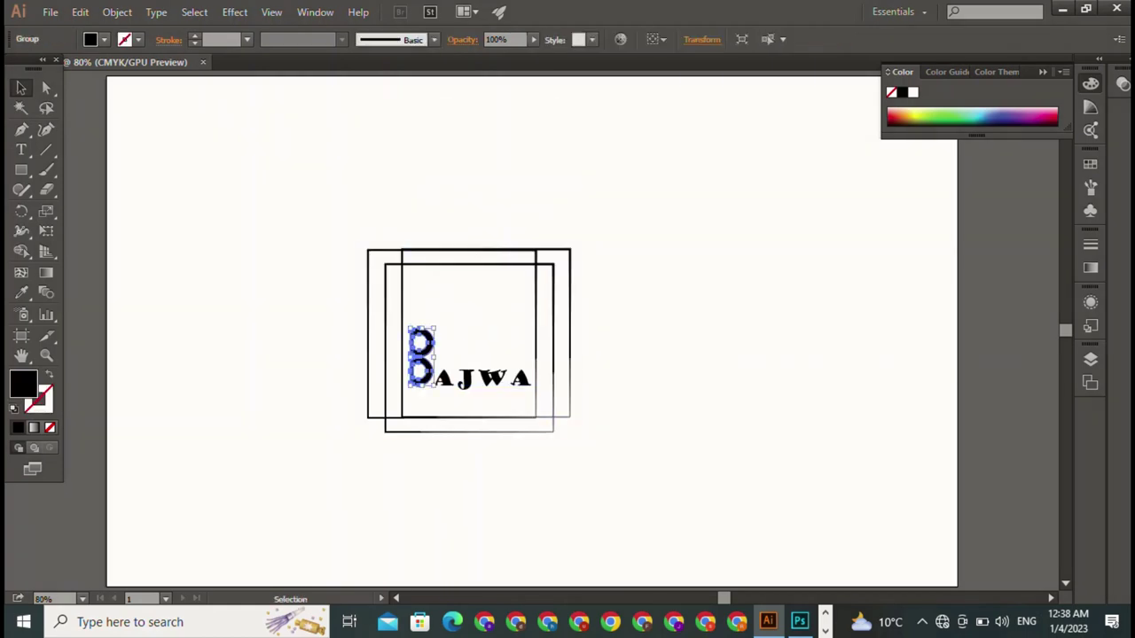
{"action": "left_click_drag", "start_coordinate": [434, 328], "coordinate": [452, 285]}
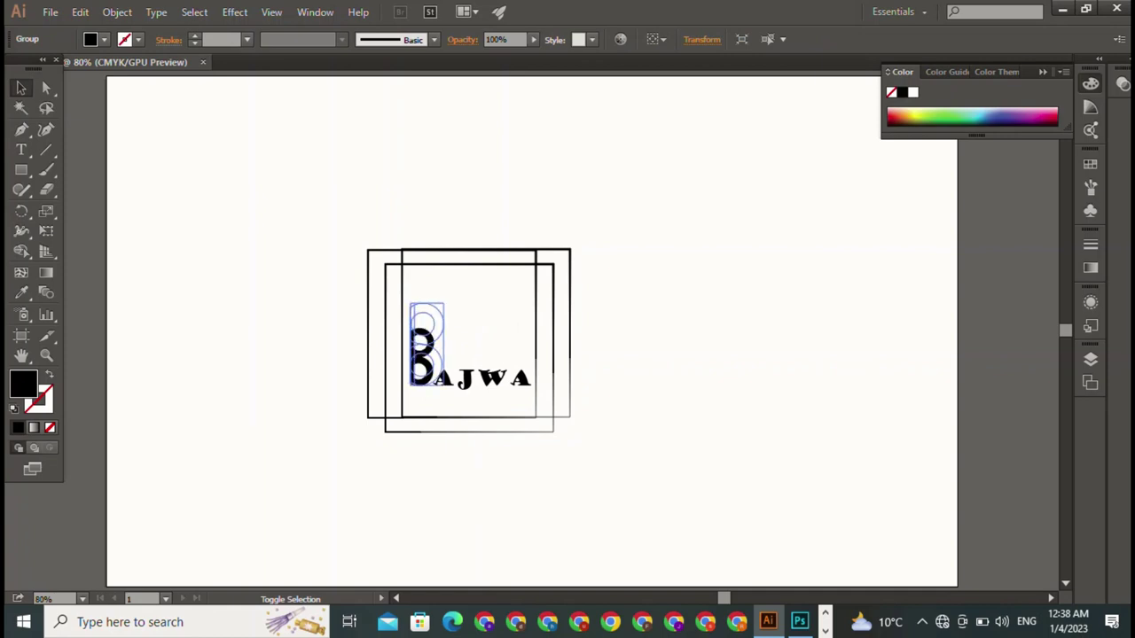
{"action": "key", "text": "ctrl+shift+a"}
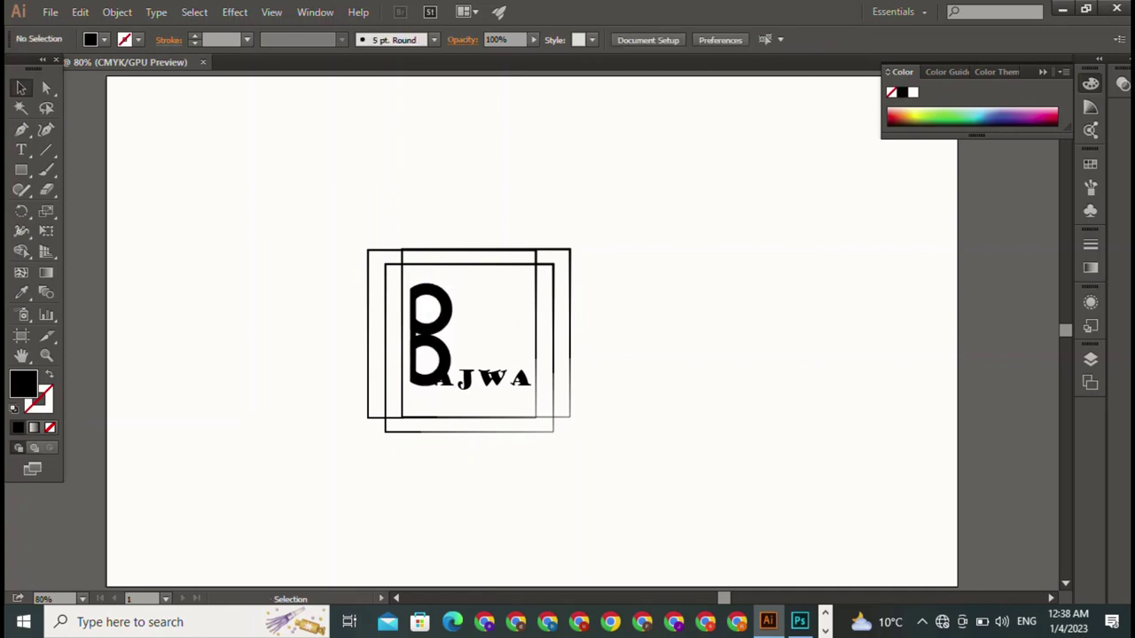
{"action": "left_click", "coordinate": [430, 337]}
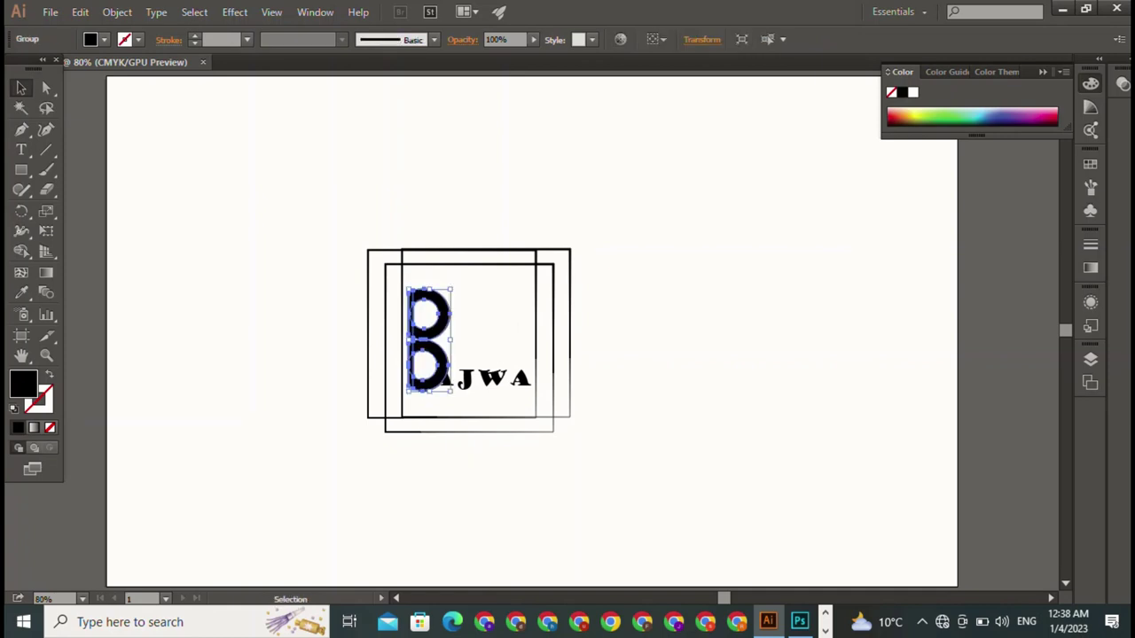
{"action": "key", "text": "Left"}
{"action": "key", "text": "Left"}
{"action": "key", "text": "Left"}
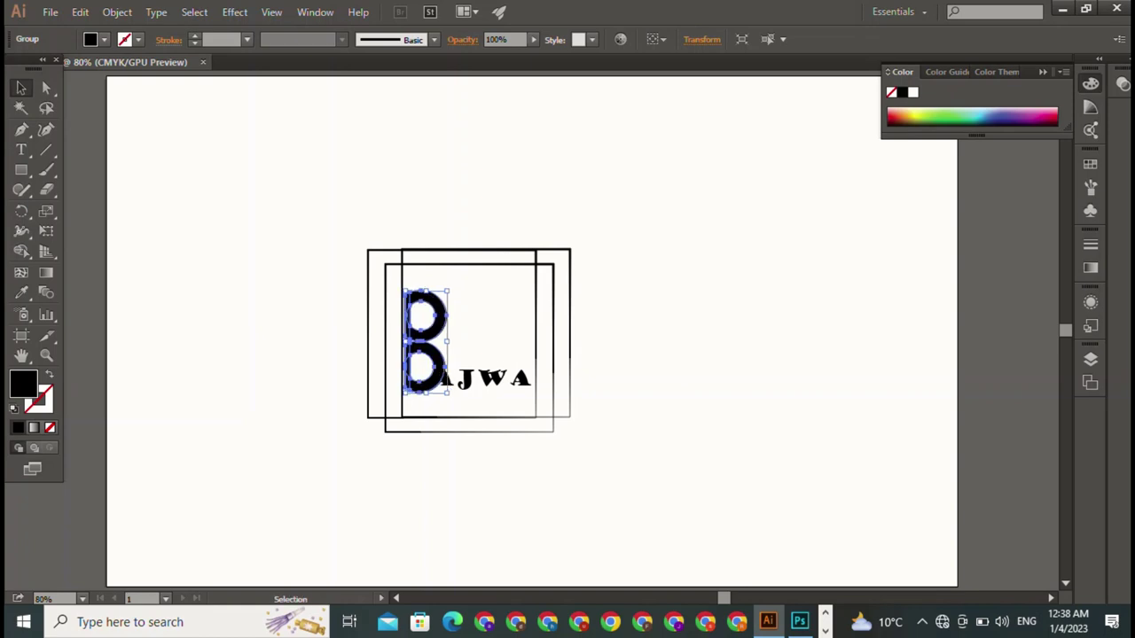
{"action": "key", "text": "ctrl+shift+a"}
{"action": "mouse_move", "coordinate": [492, 379]}
{"action": "left_mouse_down"}
{"action": "mouse_move", "coordinate": [481, 381]}
{"action": "mouse_move", "coordinate": [504, 389]}
{"action": "mouse_move", "coordinate": [486, 382]}
{"action": "left_mouse_up"}
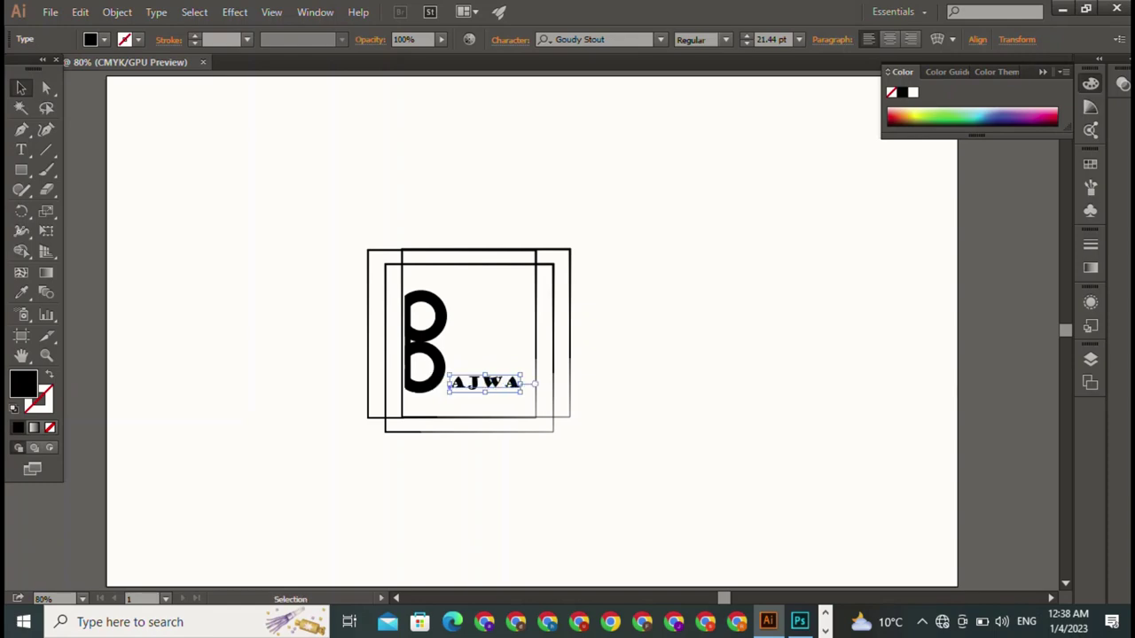